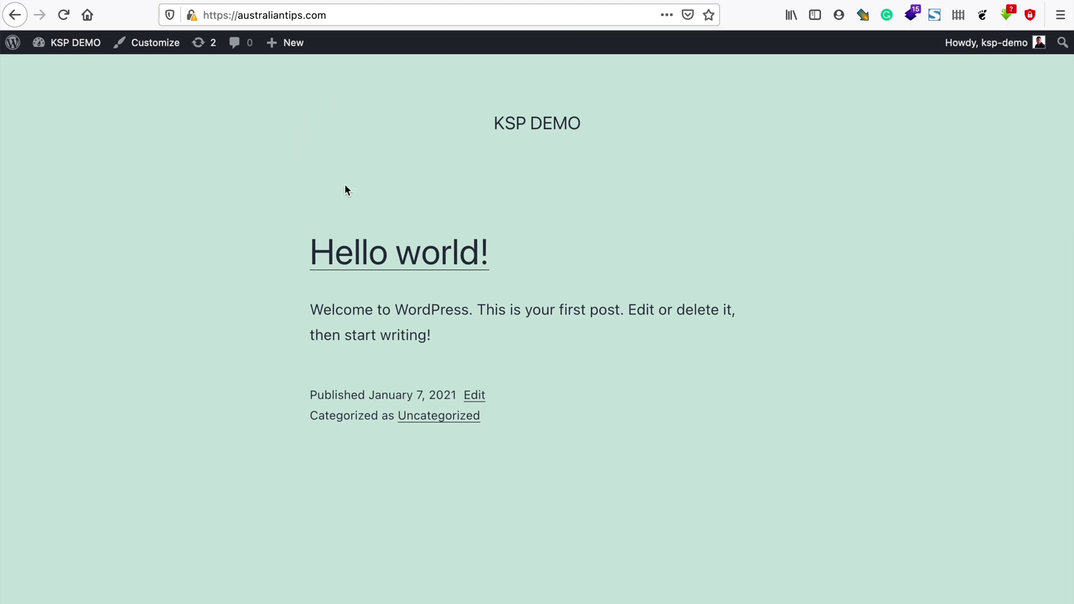
Reload australiantips.com, view the Hello world! post, and return to the home page
{"action": "scroll", "coordinate": [383, 203], "scroll_direction": "down", "scroll_amount": 3}
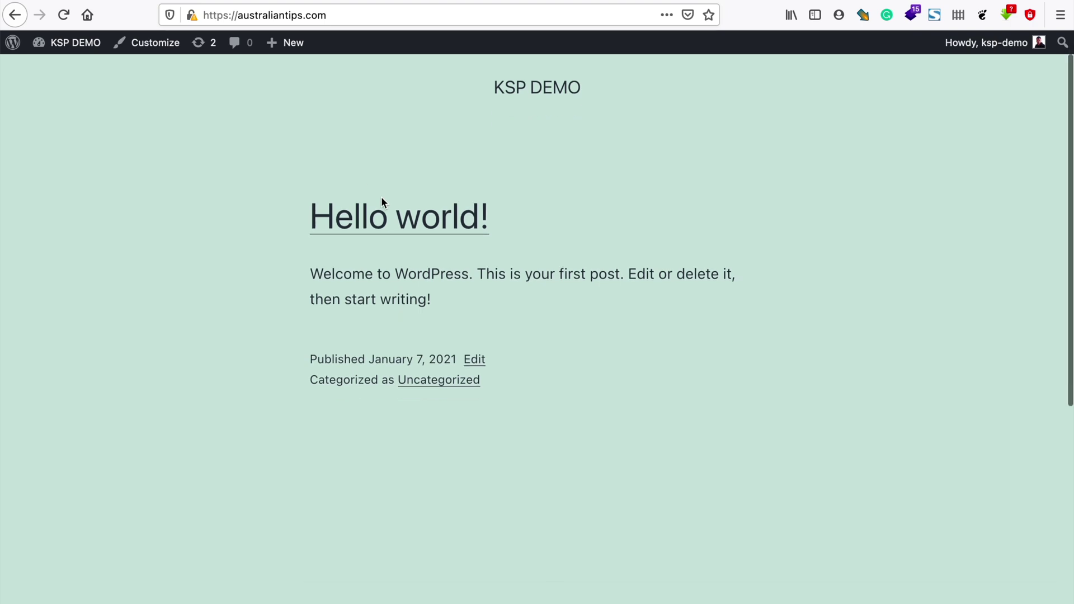
{"action": "scroll", "coordinate": [384, 203], "scroll_direction": "up", "scroll_amount": 3}
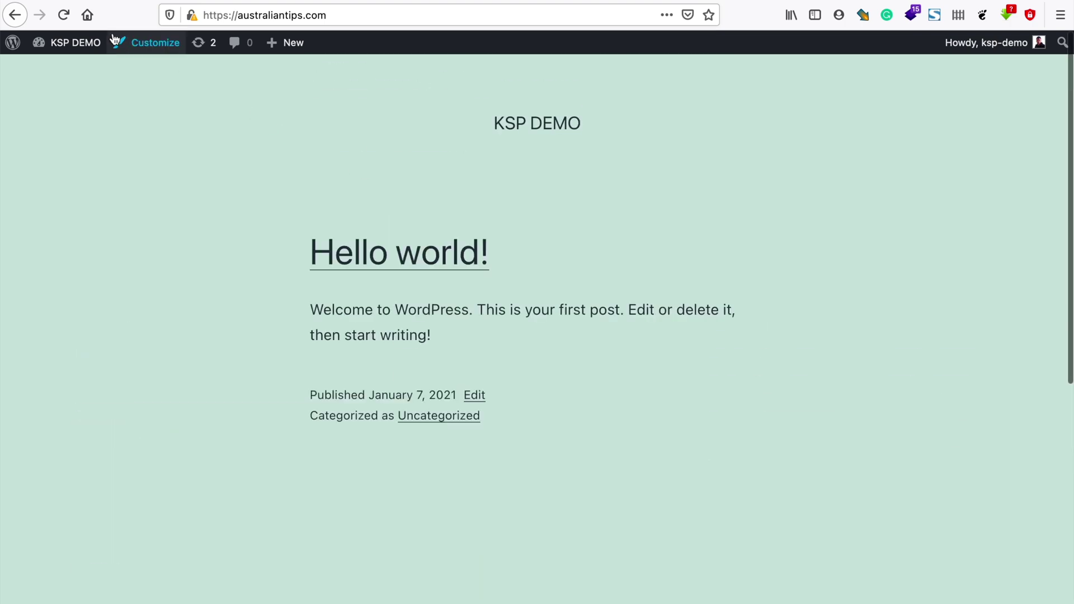
{"action": "left_click", "coordinate": [63, 15]}
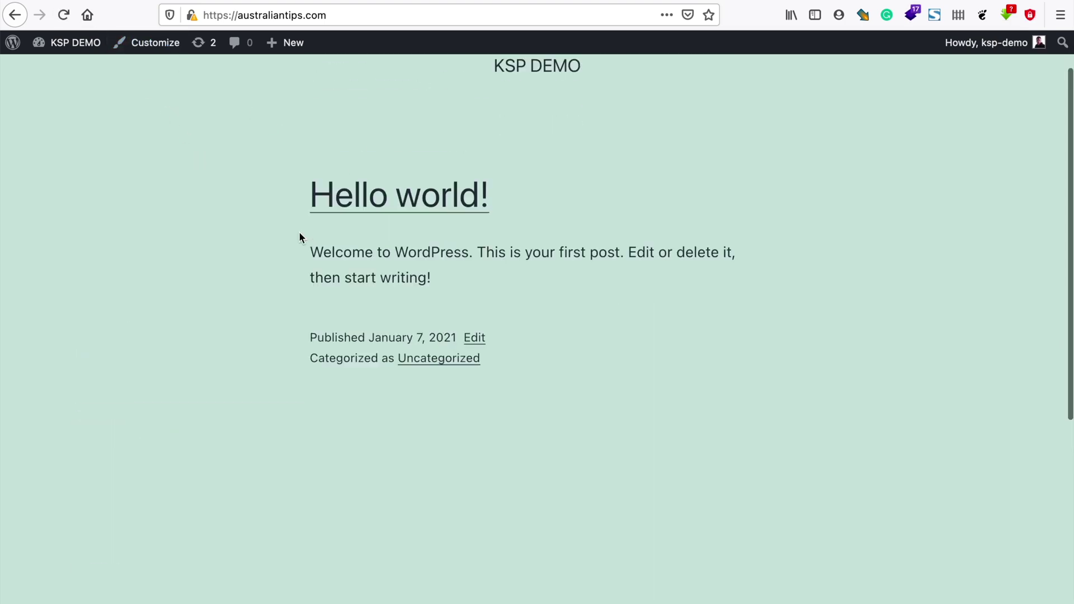
{"action": "scroll", "coordinate": [299, 230], "scroll_direction": "down", "scroll_amount": 6}
{"action": "scroll", "coordinate": [465, 285], "scroll_direction": "up", "scroll_amount": 3}
{"action": "scroll", "coordinate": [465, 280], "scroll_direction": "up", "scroll_amount": 4}
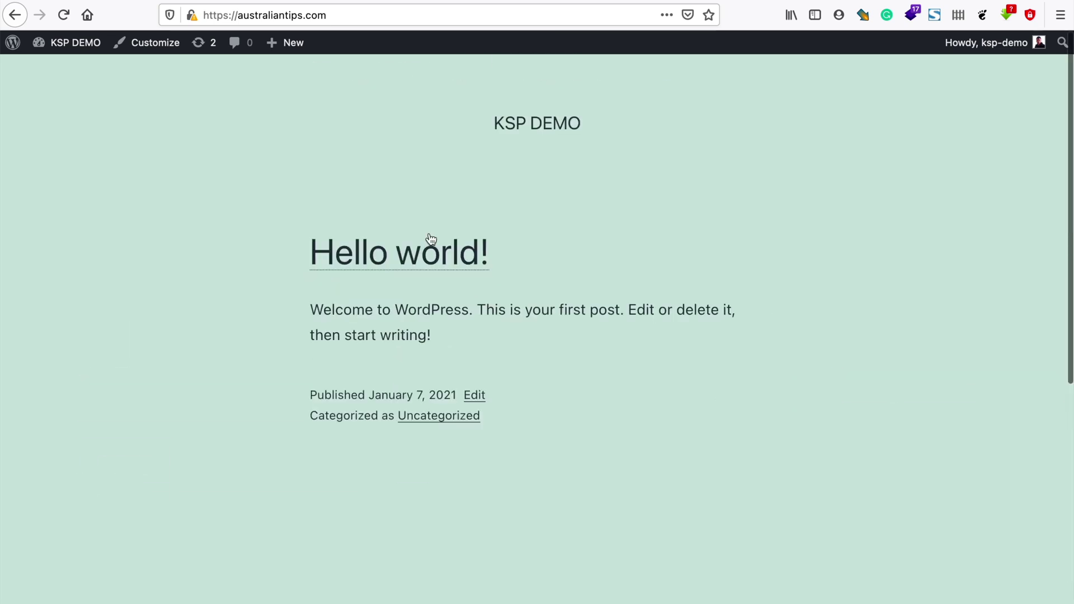
{"action": "left_click", "coordinate": [413, 258]}
{"action": "scroll", "coordinate": [485, 266], "scroll_direction": "down", "scroll_amount": 6}
{"action": "scroll", "coordinate": [484, 260], "scroll_direction": "up", "scroll_amount": 6}
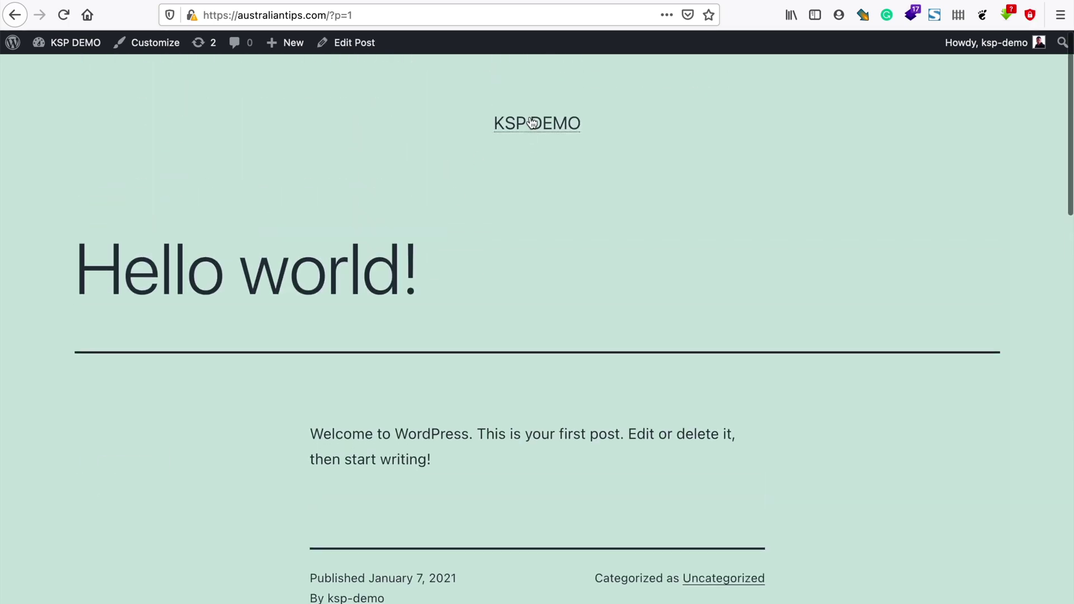
{"action": "left_click", "coordinate": [525, 119]}
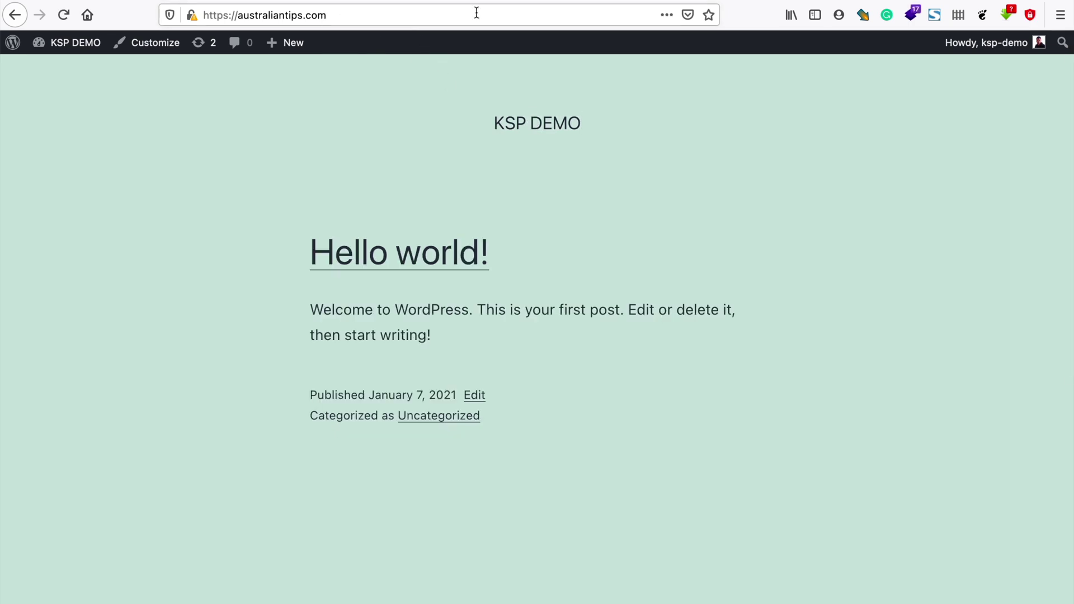
Check the site's detected technologies in Wappalyzer, then go to the Vultr products dashboard
{"action": "left_click", "coordinate": [913, 22]}
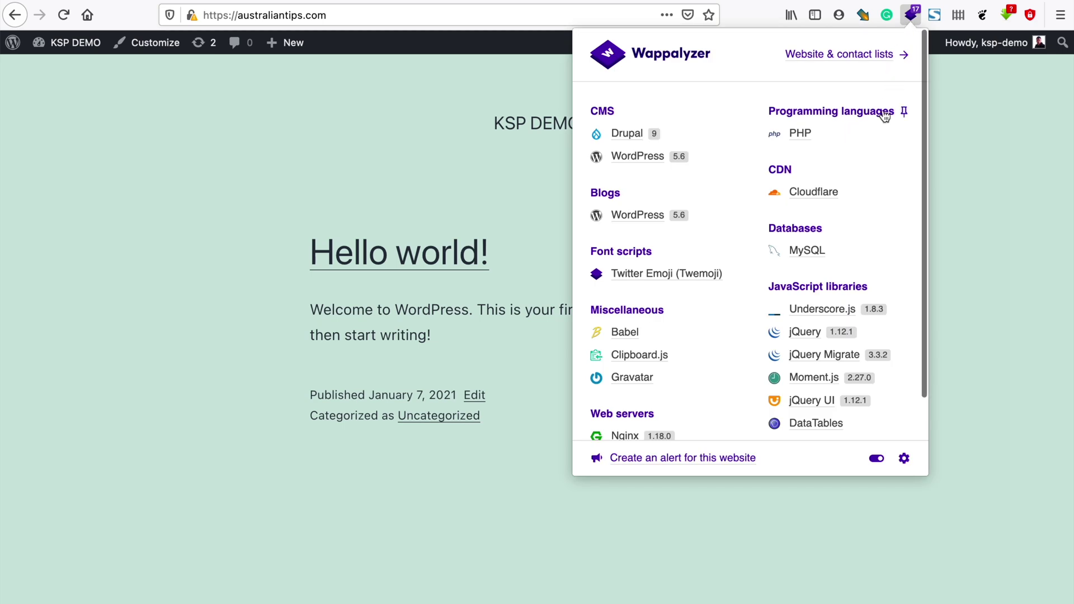
{"action": "left_click", "coordinate": [974, 183]}
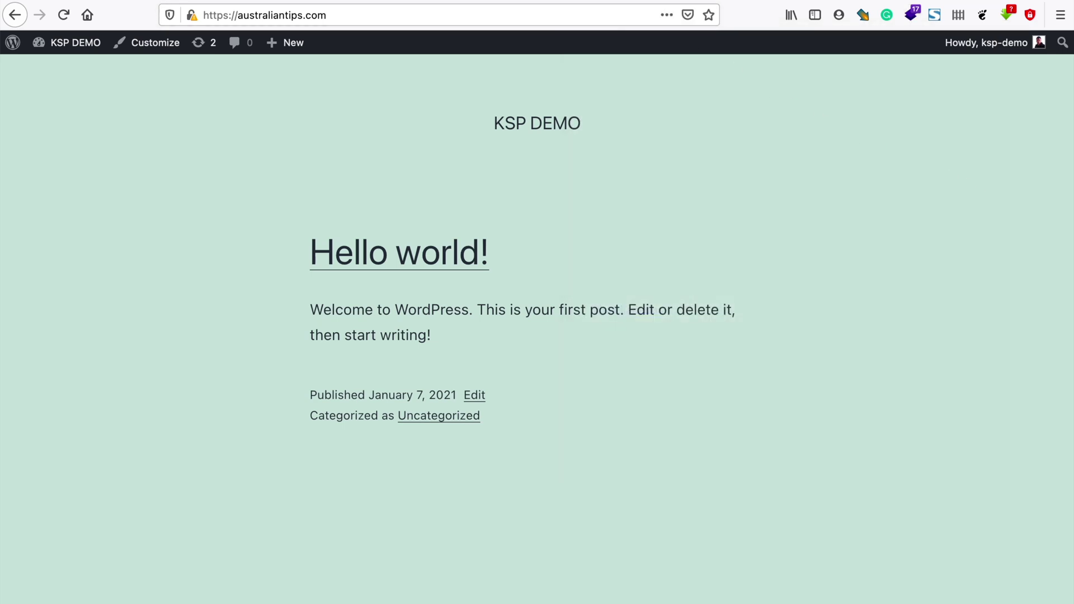
{"action": "left_click", "coordinate": [619, 0]}
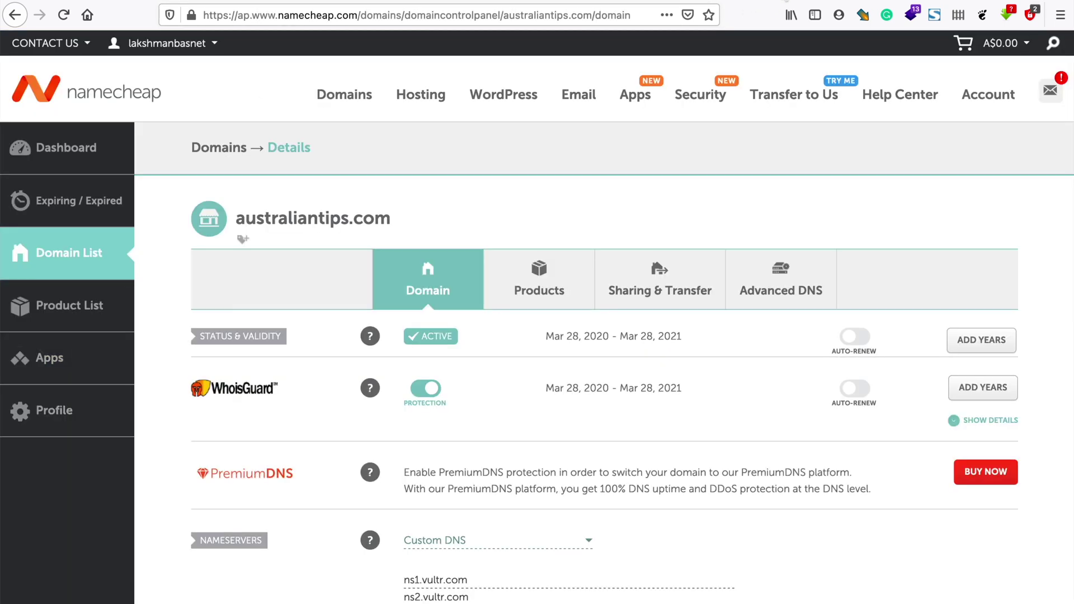
Review the ns1.vultr.com and ns2.vultr.com nameservers on Namecheap's australiantips.com domain page
{"action": "left_click", "coordinate": [616, 2]}
{"action": "scroll", "coordinate": [604, 219], "scroll_direction": "down", "scroll_amount": 2}
{"action": "scroll", "coordinate": [594, 229], "scroll_direction": "down", "scroll_amount": 2}
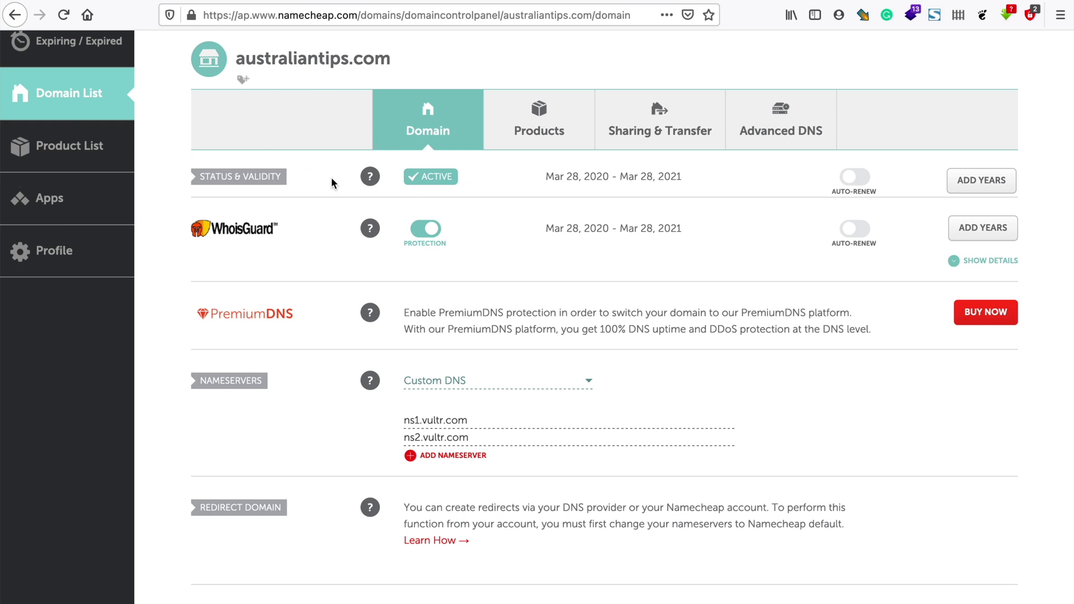
{"action": "left_click", "coordinate": [240, 15]}
Load australiantips.com in the browser
{"action": "type", "text": "australiantips.com"}
{"action": "key", "text": "Return"}
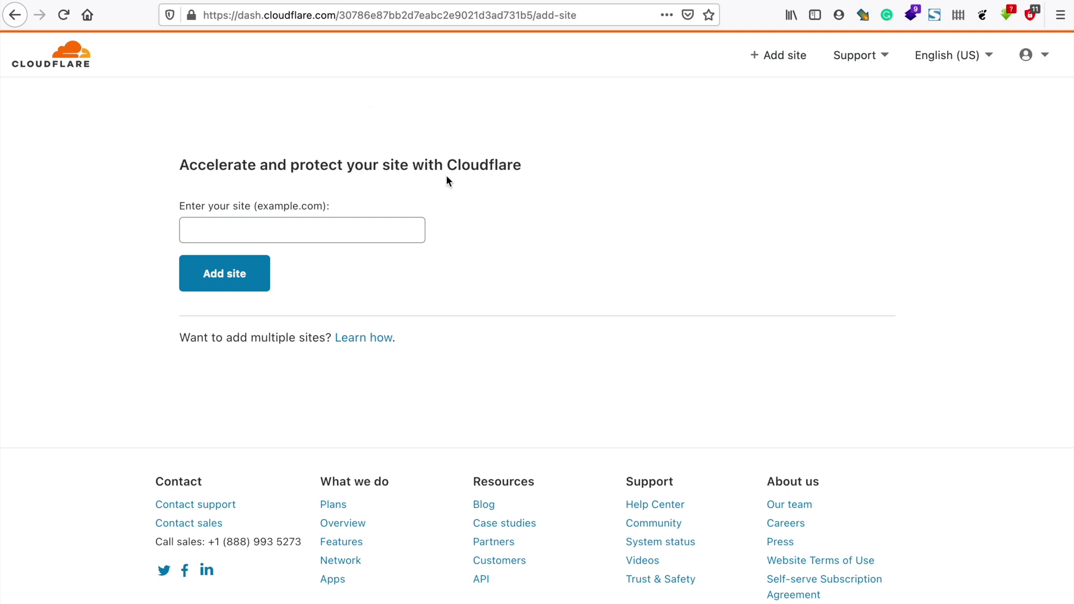
Add australiantips.com as a new site in Cloudflare
{"action": "left_click", "coordinate": [386, 218]}
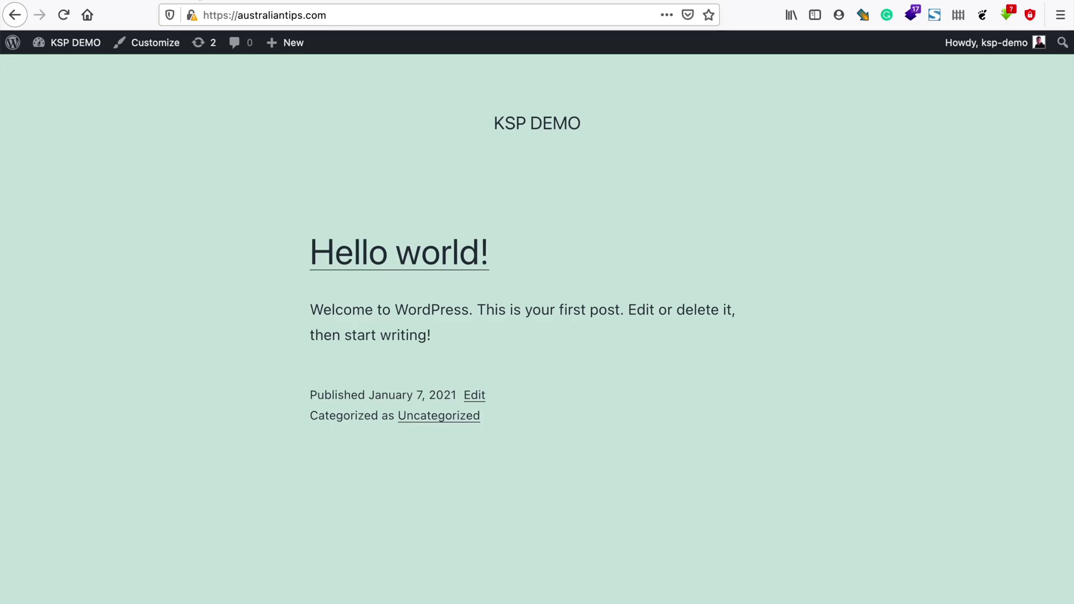
{"action": "left_click_drag", "start_coordinate": [327, 16], "coordinate": [238, 17]}
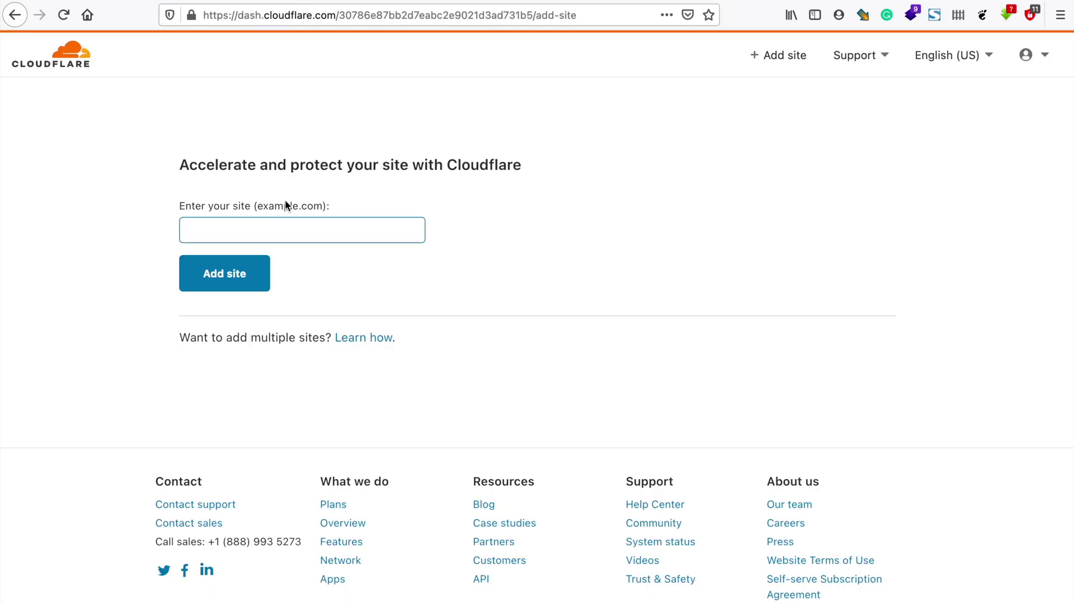
{"action": "type", "text": "australiantips.com"}
{"action": "left_click", "coordinate": [259, 282]}
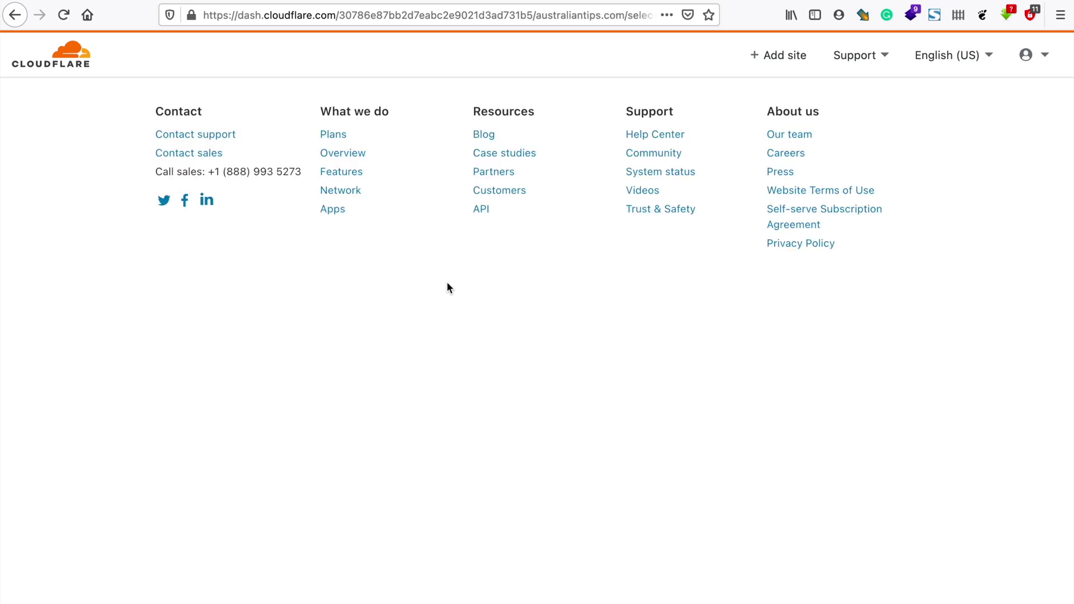
Select the Free $0/month plan for australiantips.com instead of Pro
{"action": "scroll", "coordinate": [419, 211], "scroll_direction": "down", "scroll_amount": 3}
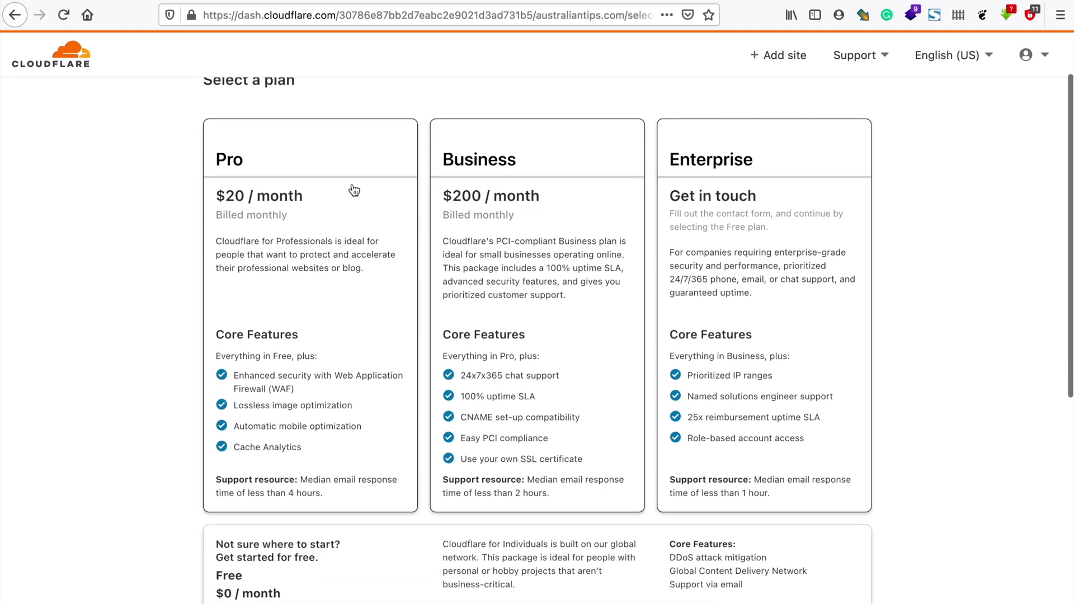
{"action": "left_click", "coordinate": [353, 191]}
{"action": "scroll", "coordinate": [354, 191], "scroll_direction": "down", "scroll_amount": 5}
{"action": "left_click", "coordinate": [336, 258]}
{"action": "scroll", "coordinate": [185, 232], "scroll_direction": "up", "scroll_amount": 6}
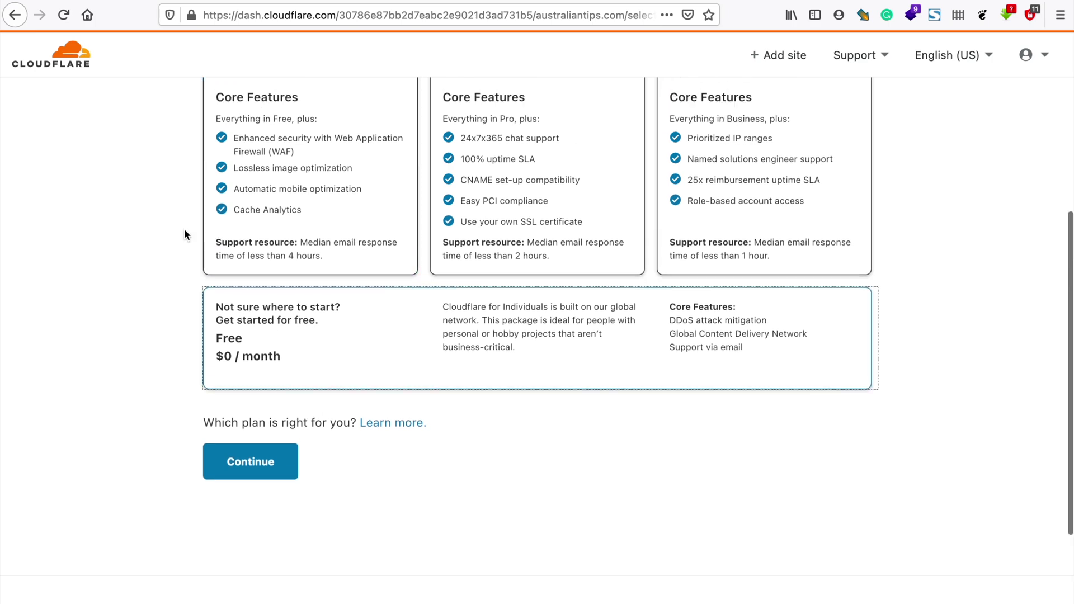
{"action": "scroll", "coordinate": [184, 232], "scroll_direction": "down", "scroll_amount": 8}
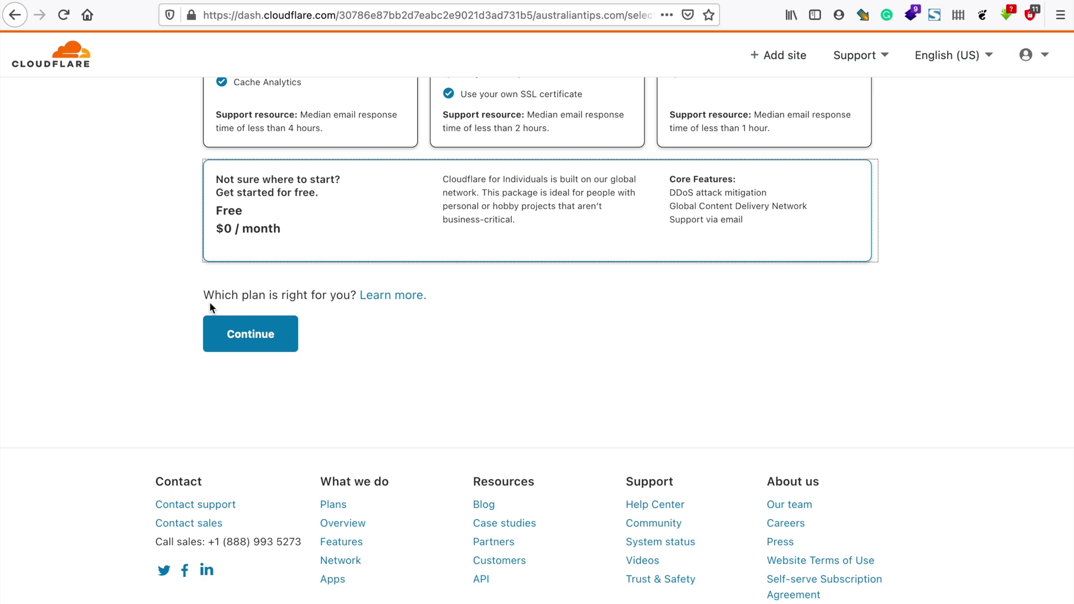
Continue with the Free plan and accept the four imported DNS records
{"action": "left_click", "coordinate": [246, 331]}
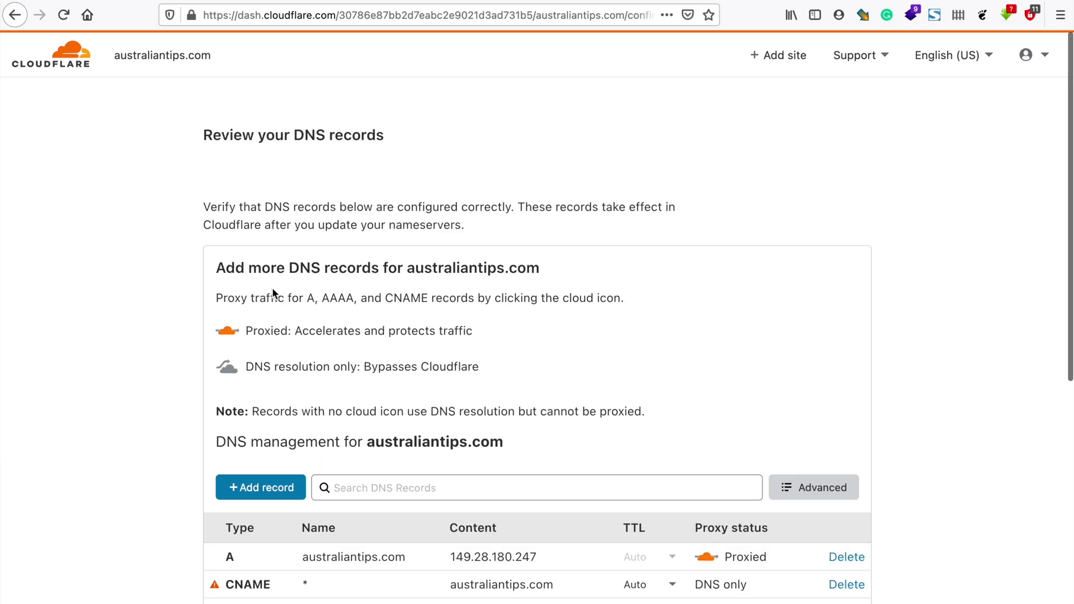
{"action": "scroll", "coordinate": [272, 288], "scroll_direction": "down", "scroll_amount": 2}
{"action": "scroll", "coordinate": [272, 288], "scroll_direction": "down", "scroll_amount": 4}
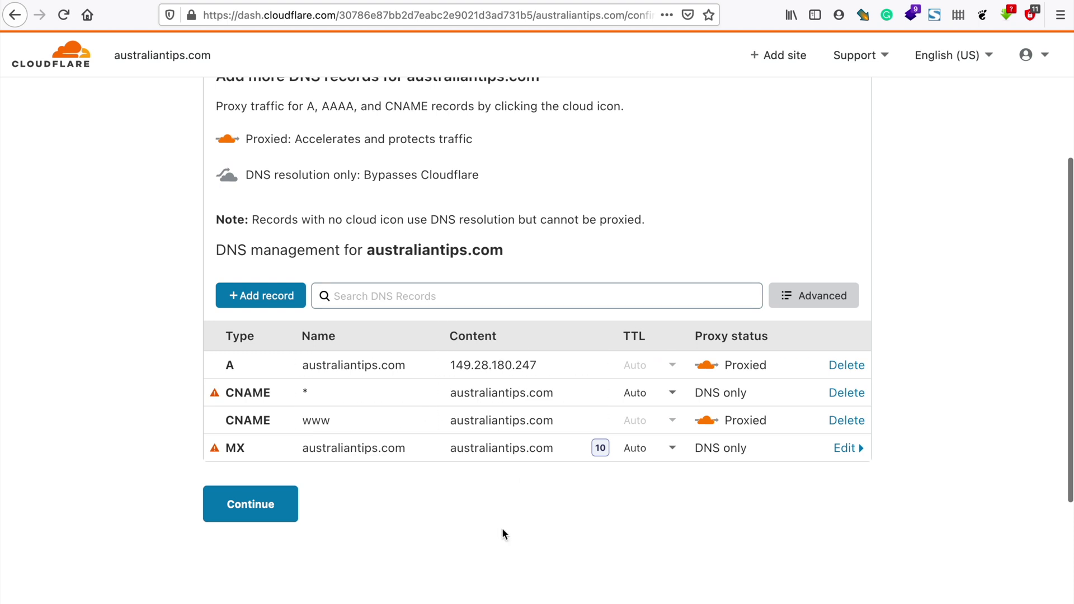
{"action": "left_click", "coordinate": [283, 509]}
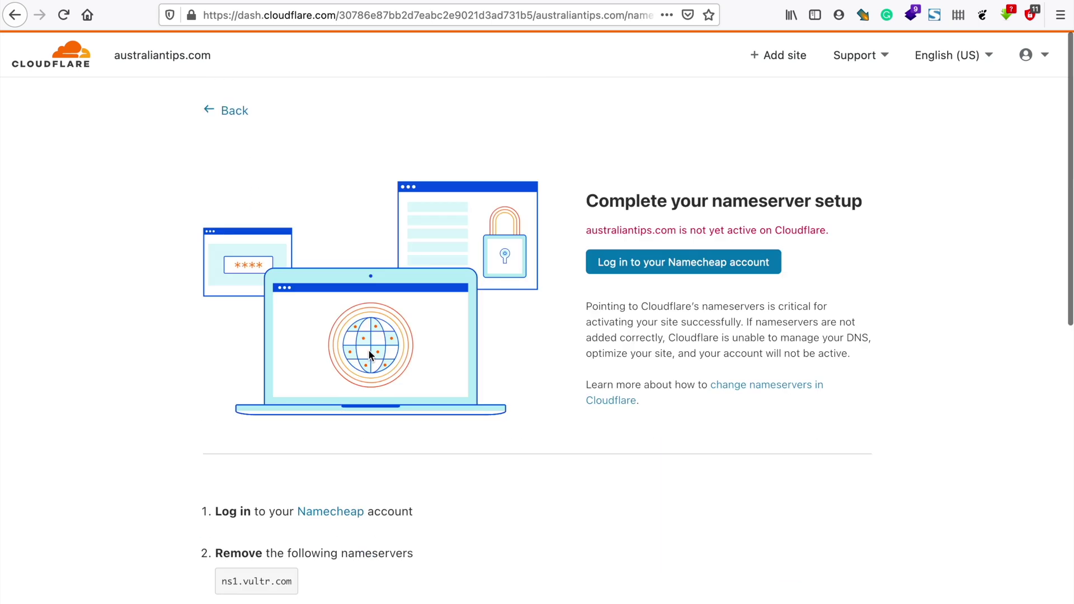
Compare Namecheap's current Vultr nameservers with Cloudflare's nameserver instructions
{"action": "scroll", "coordinate": [369, 354], "scroll_direction": "down", "scroll_amount": 3}
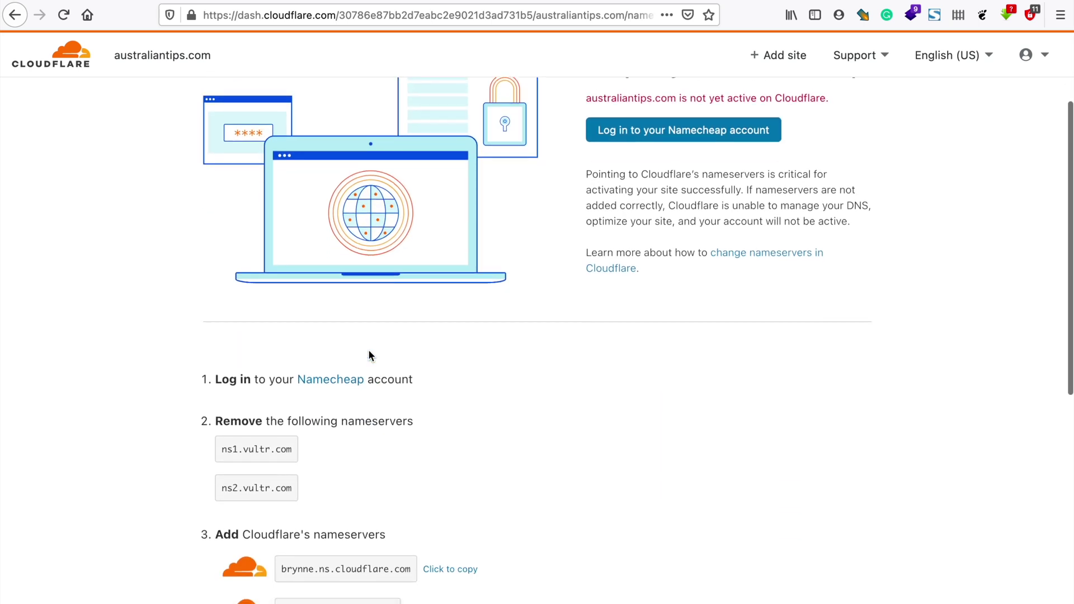
{"action": "scroll", "coordinate": [388, 303], "scroll_direction": "up", "scroll_amount": 2}
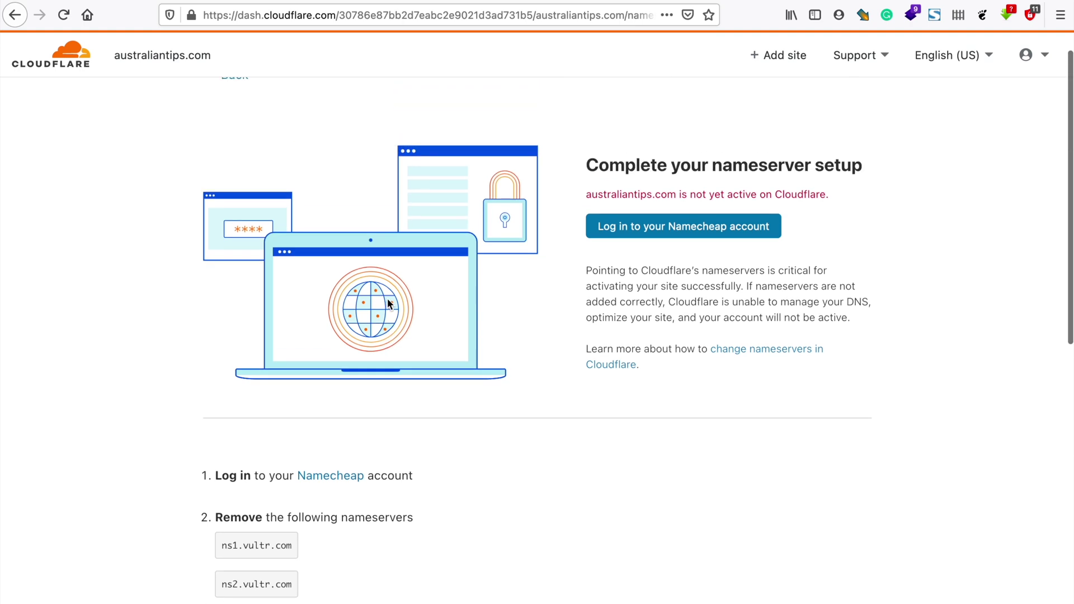
{"action": "scroll", "coordinate": [389, 304], "scroll_direction": "up", "scroll_amount": 1}
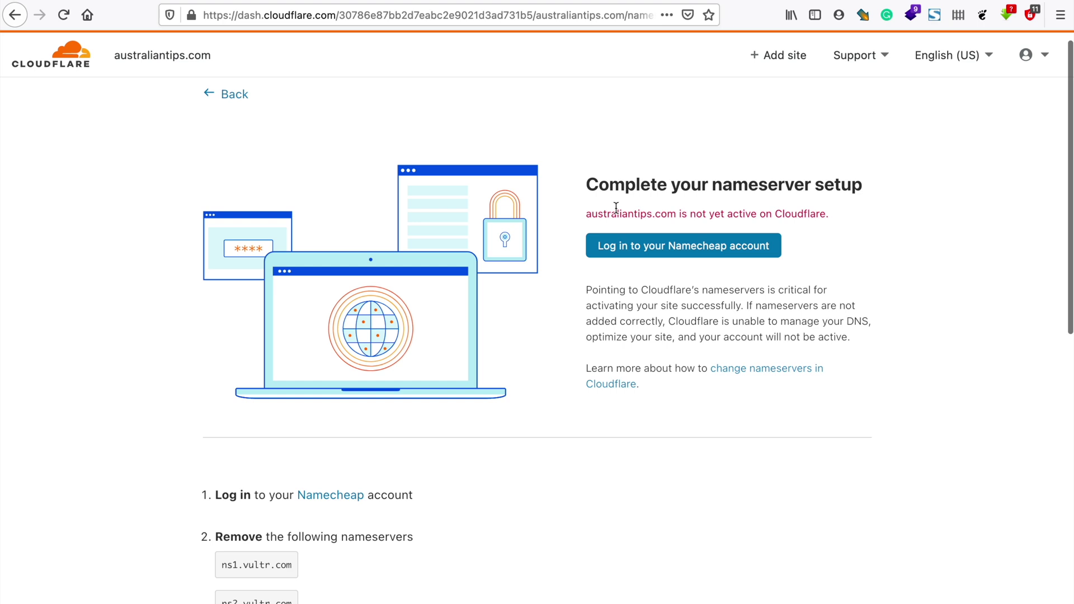
{"action": "scroll", "coordinate": [616, 207], "scroll_direction": "down", "scroll_amount": 1}
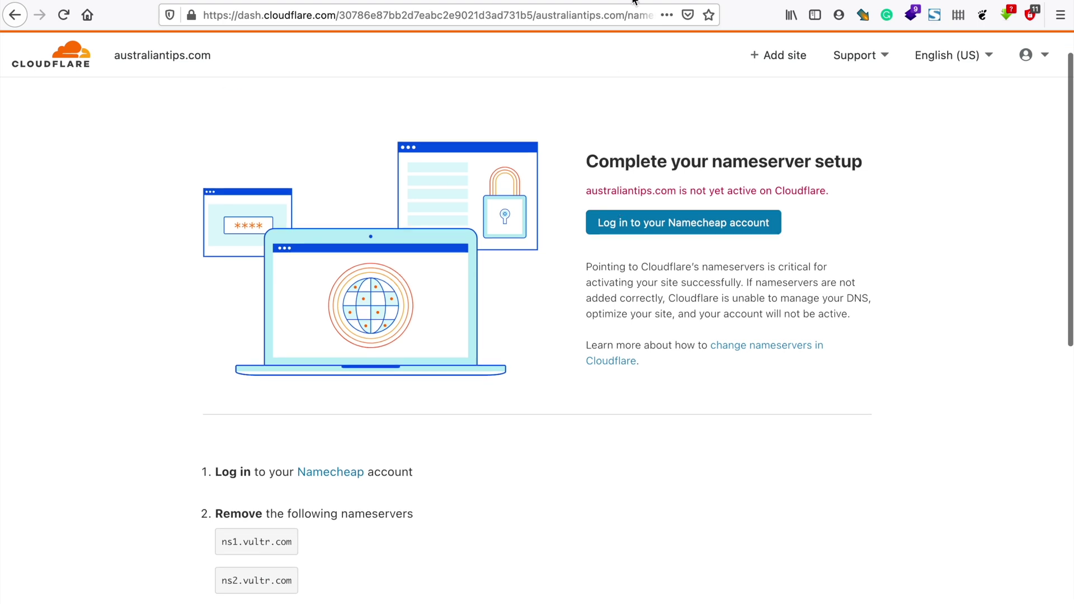
{"action": "left_click", "coordinate": [684, 222]}
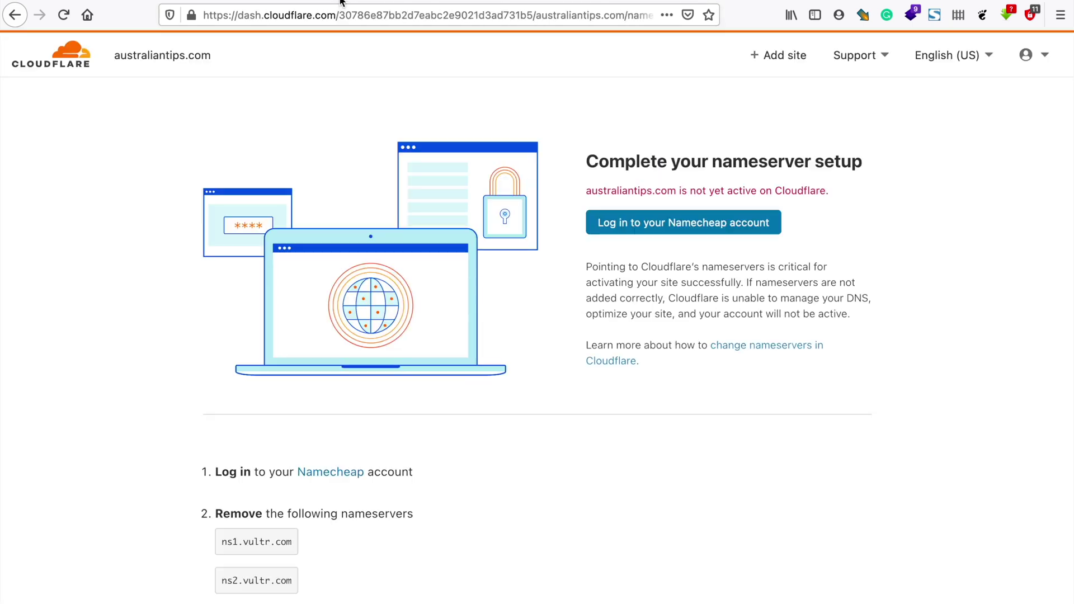
{"action": "left_click", "coordinate": [342, 6]}
Select the Cloudflare nameserver brynne.ns.cloudflare.com for copying
{"action": "scroll", "coordinate": [343, 204], "scroll_direction": "down", "scroll_amount": 3}
{"action": "scroll", "coordinate": [344, 204], "scroll_direction": "down", "scroll_amount": 2}
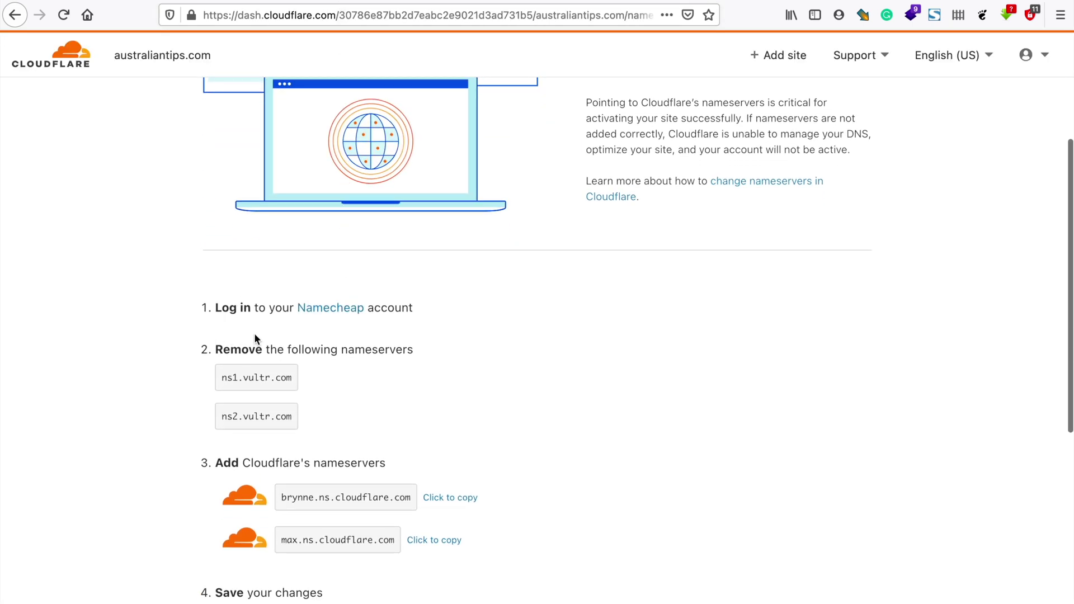
{"action": "left_click_drag", "start_coordinate": [223, 375], "coordinate": [319, 418]}
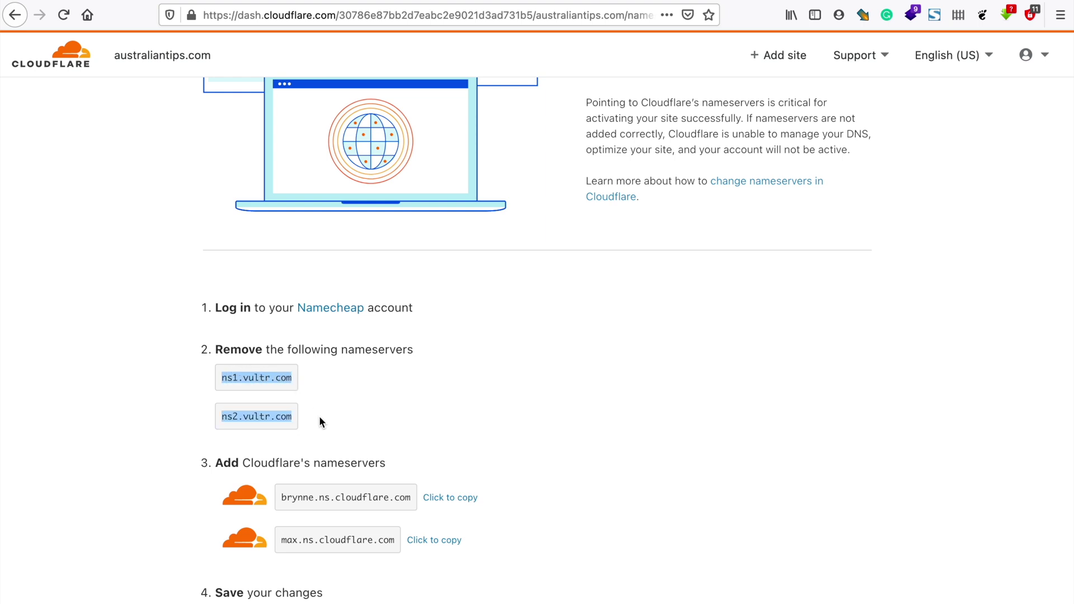
{"action": "scroll", "coordinate": [326, 427], "scroll_direction": "down", "scroll_amount": 1}
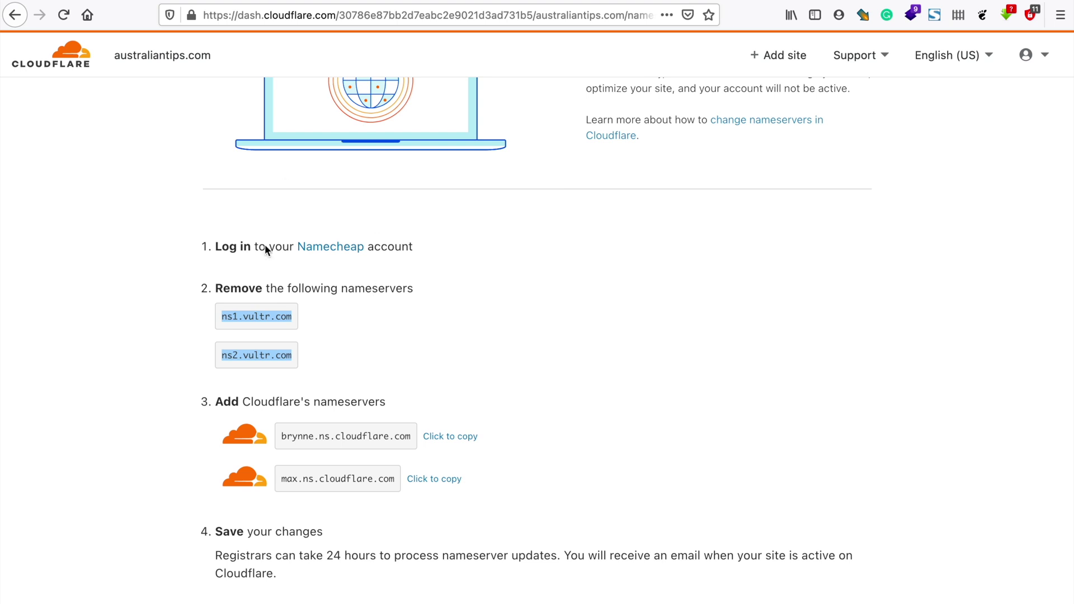
{"action": "left_click", "coordinate": [345, 315]}
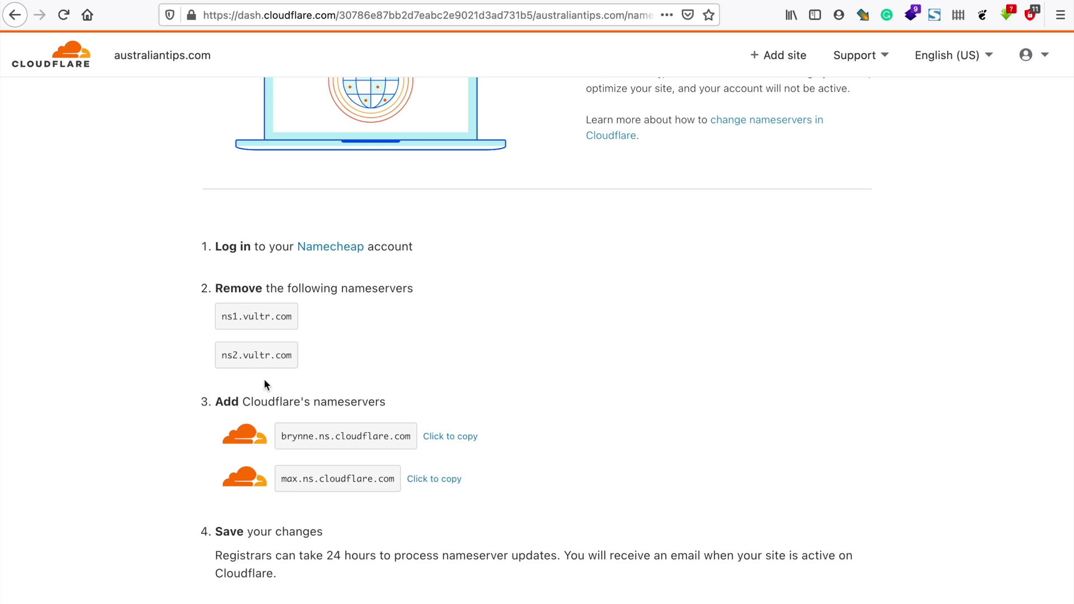
{"action": "triple_click", "coordinate": [301, 435]}
{"action": "key", "text": "ctrl+c"}
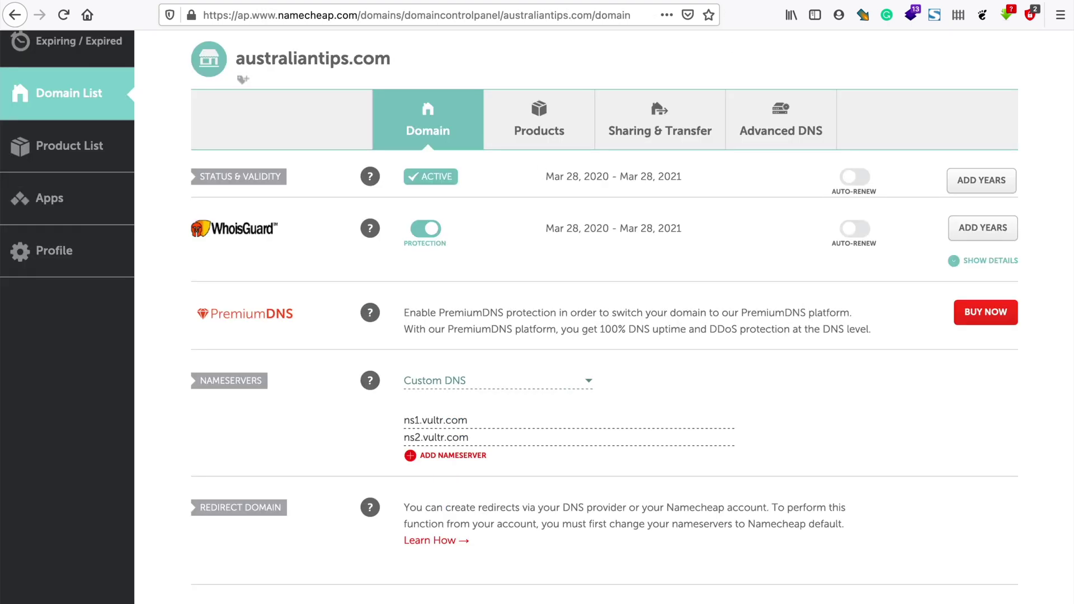
Replace ns1.vultr.com with brynne.ns.cloudflare.com in Namecheap's Custom DNS
{"action": "key", "text": "ctrl+Tab"}
{"action": "double_click", "coordinate": [473, 421]}
{"action": "triple_click", "coordinate": [473, 421]}
{"action": "key", "text": "ctrl+v"}
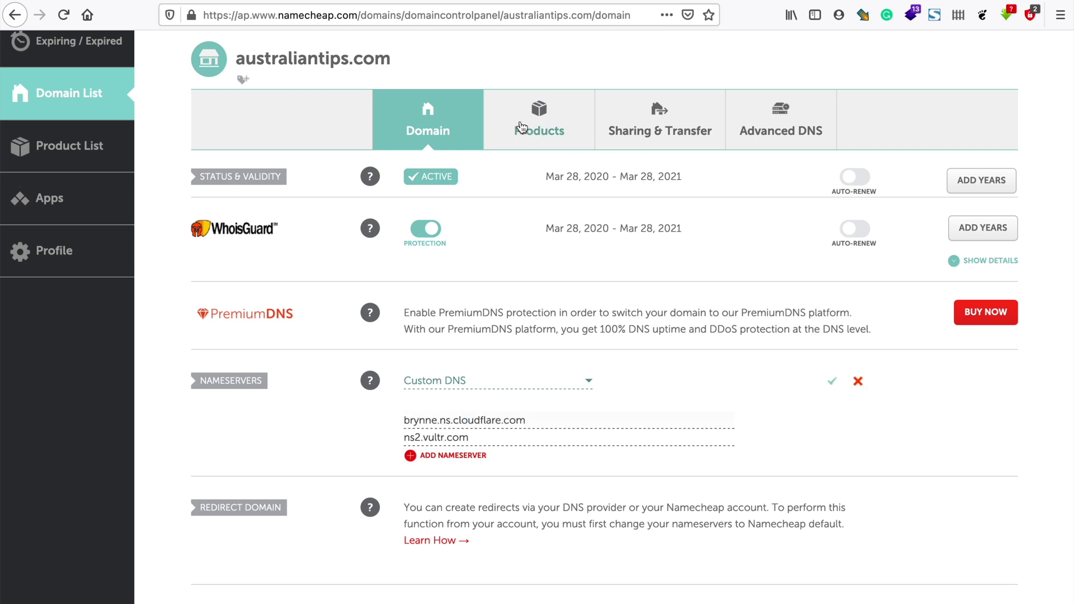
Replace ns2.vultr.com with max.ns.cloudflare.com and save the nameservers
{"action": "key", "text": "ctrl+Tab"}
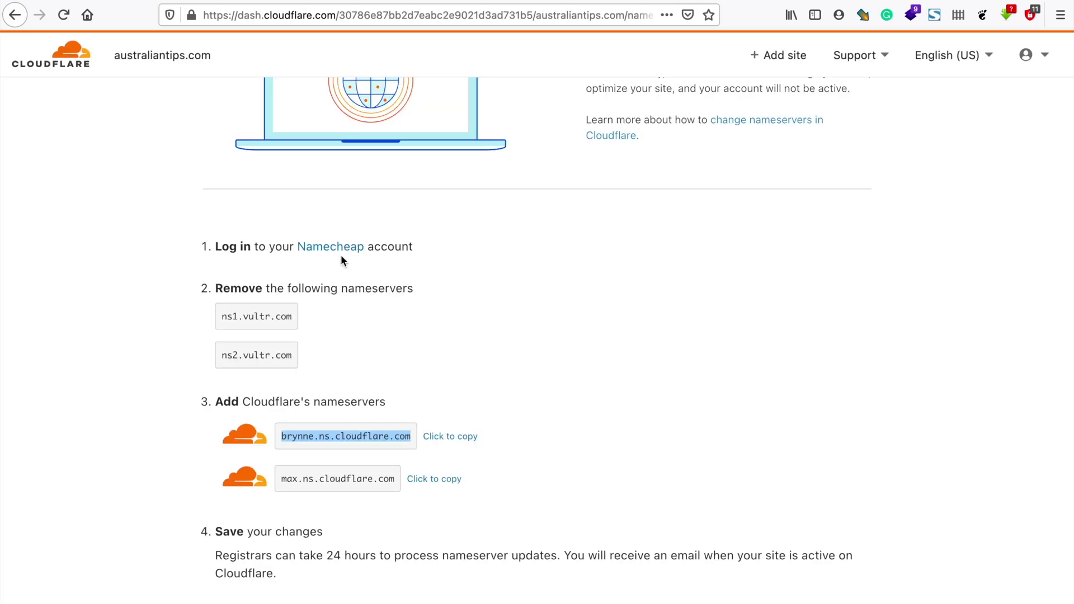
{"action": "left_click", "coordinate": [436, 479]}
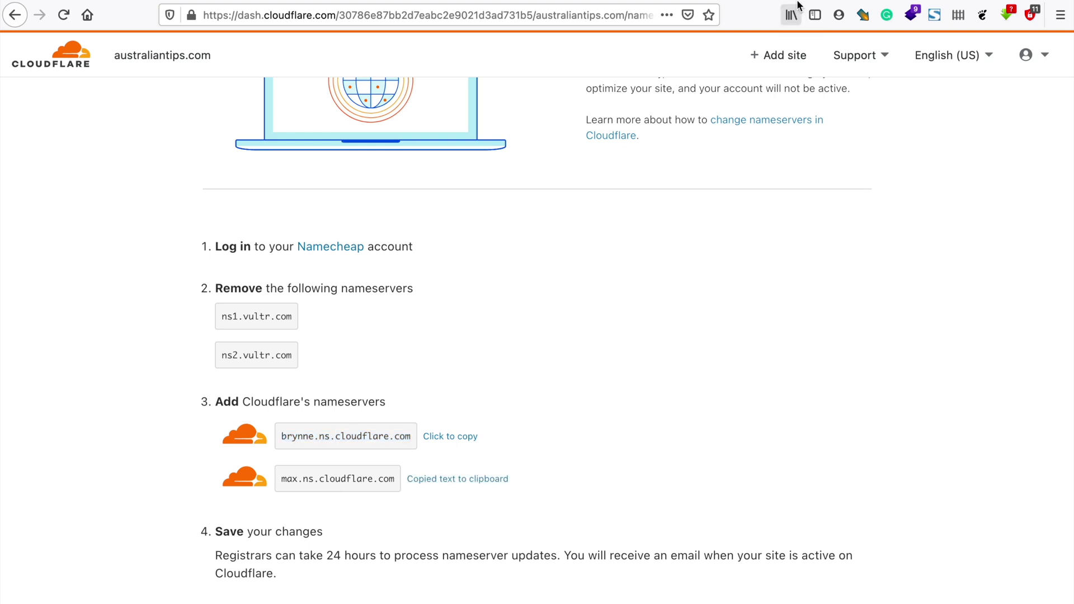
{"action": "key", "text": "ctrl+Tab"}
{"action": "left_click", "coordinate": [473, 441]}
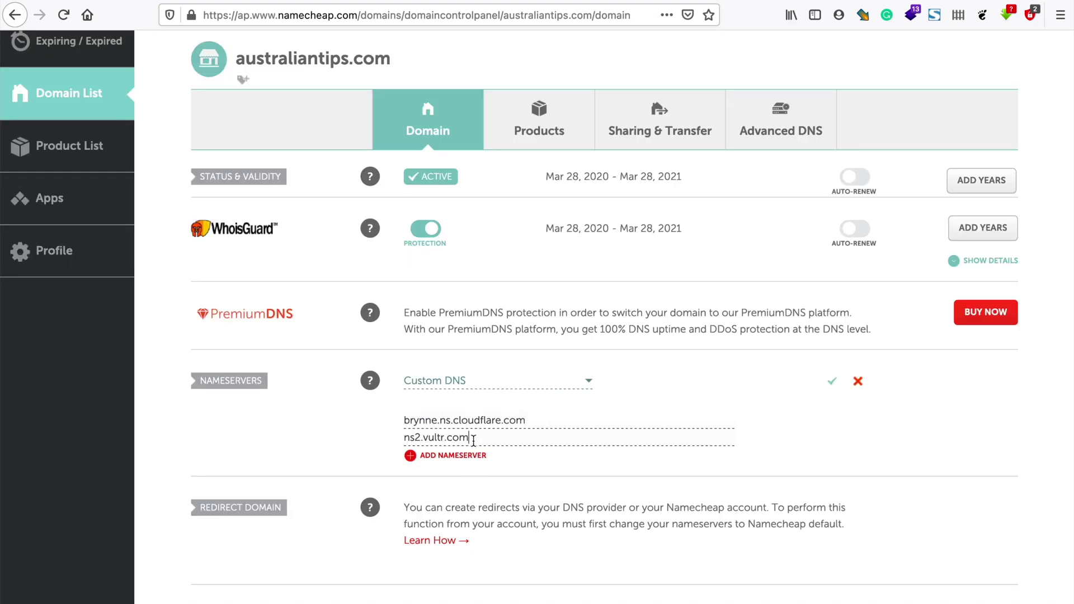
{"action": "key", "text": "ctrl+a"}
{"action": "key", "text": "ctrl+v"}
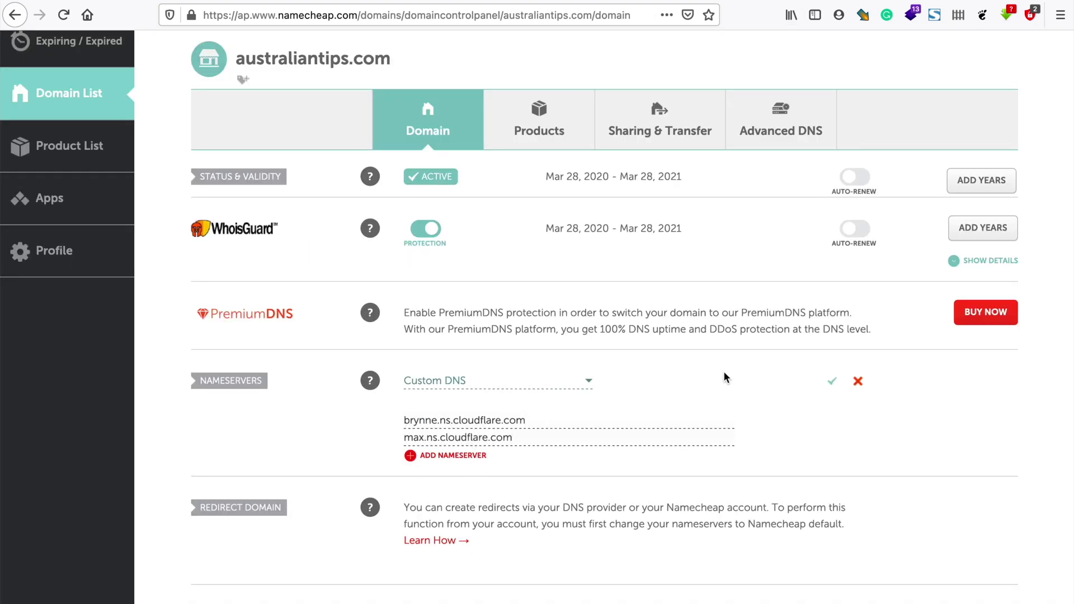
{"action": "left_click", "coordinate": [832, 383]}
{"action": "key", "text": "ctrl+Tab"}
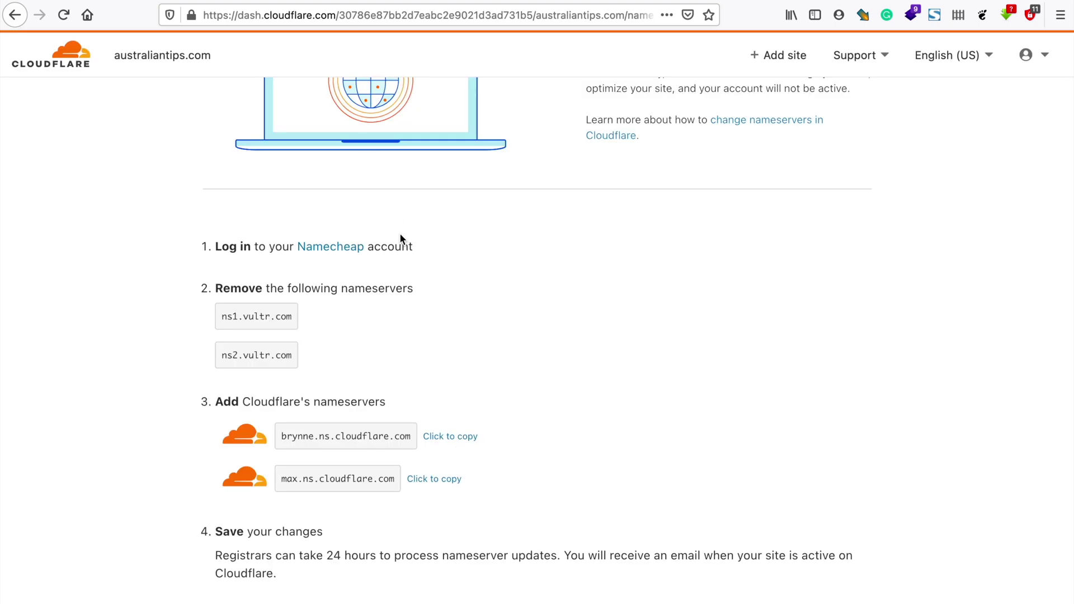
Verify the saved nameservers at Namecheap and confirm with 'Done, check nameservers'
{"action": "scroll", "coordinate": [399, 233], "scroll_direction": "down", "scroll_amount": 2}
{"action": "scroll", "coordinate": [400, 237], "scroll_direction": "down", "scroll_amount": 1}
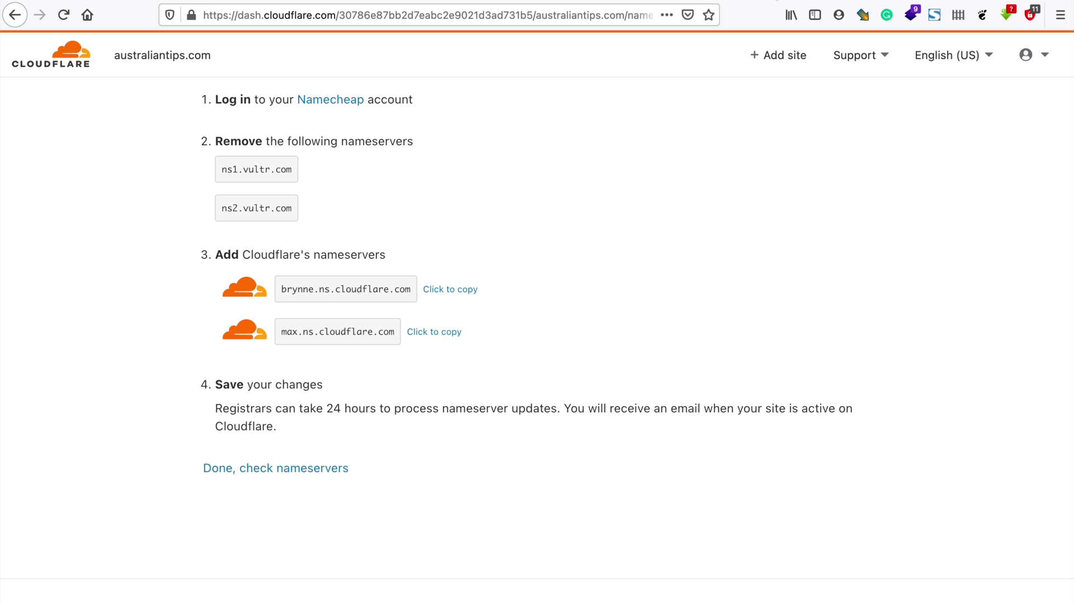
{"action": "key", "text": "ctrl+shift+Tab"}
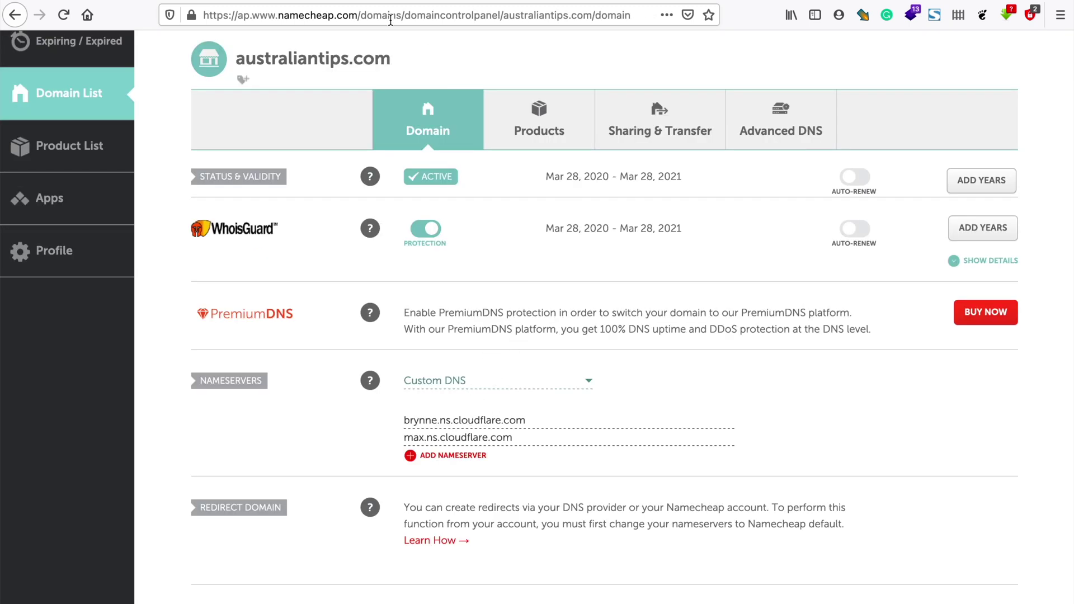
{"action": "key", "text": "ctrl+Tab"}
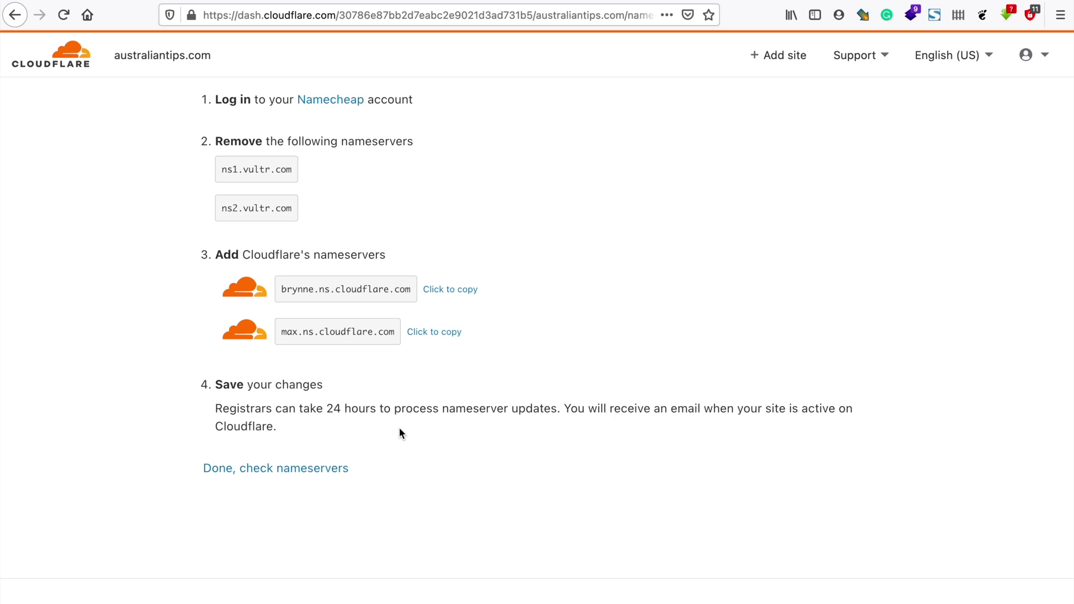
{"action": "left_click", "coordinate": [220, 470]}
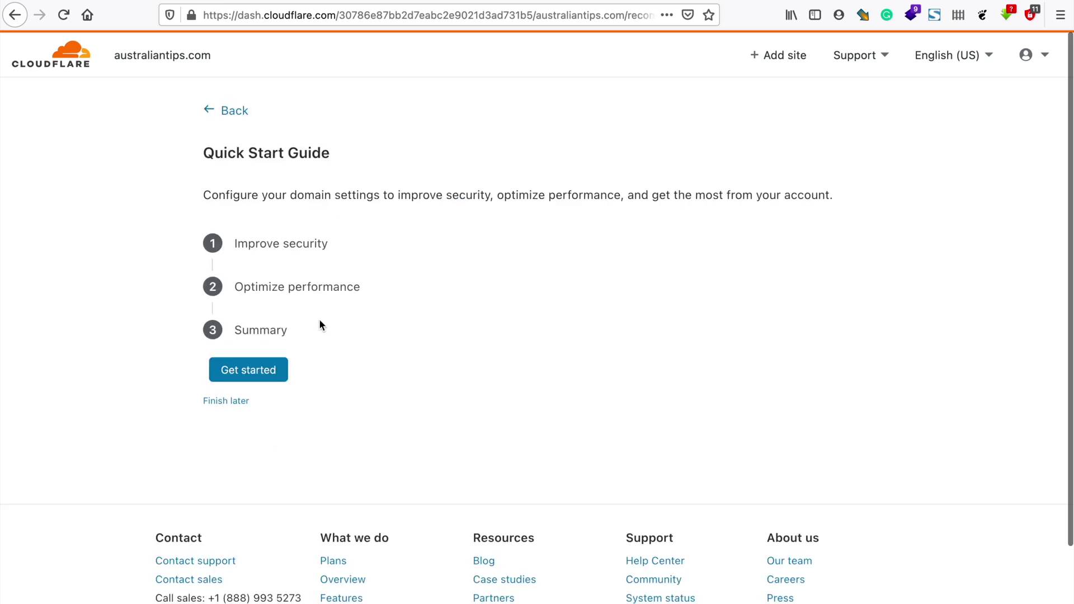
Postpone the Quick Start Guide with 'Finish later'
{"action": "left_click", "coordinate": [266, 369]}
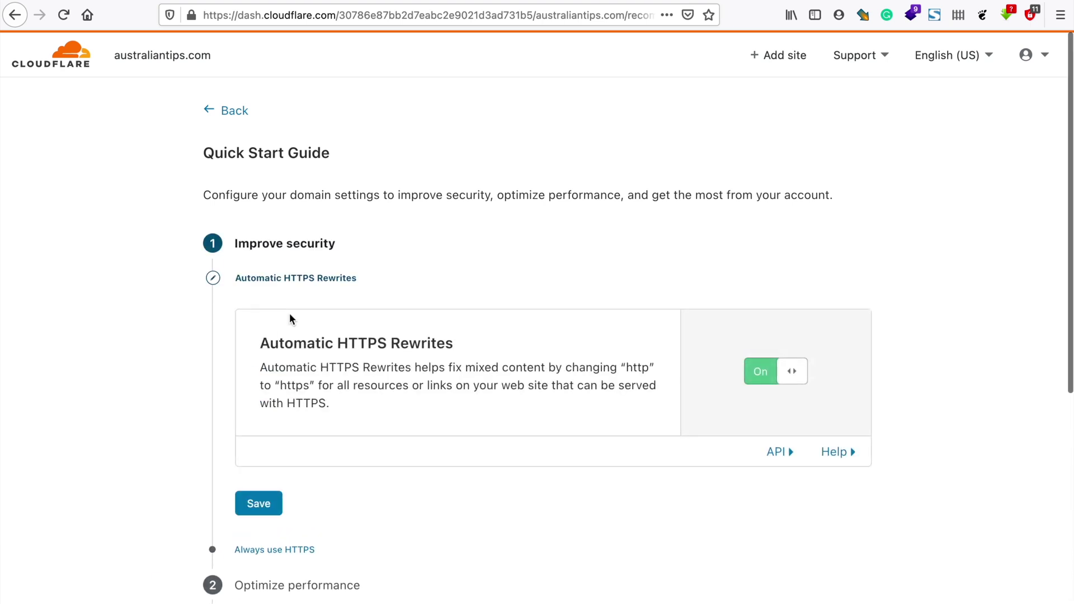
{"action": "scroll", "coordinate": [290, 316], "scroll_direction": "down", "scroll_amount": 5}
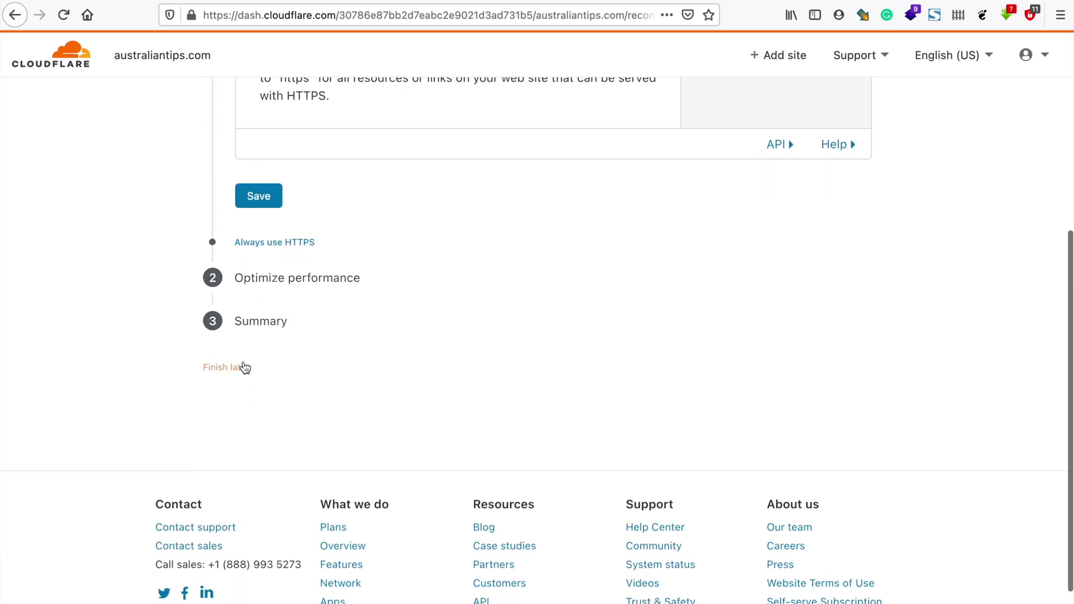
{"action": "left_click", "coordinate": [244, 367]}
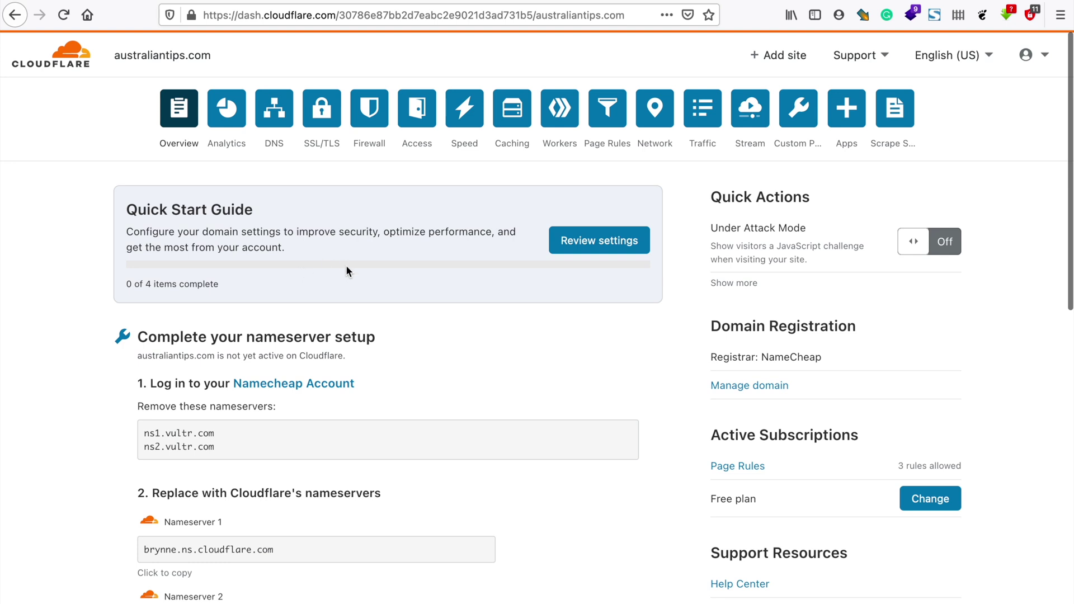
Request an immediate 'Check nameservers' on australiantips.com's Overview page
{"action": "scroll", "coordinate": [391, 319], "scroll_direction": "down", "scroll_amount": 3}
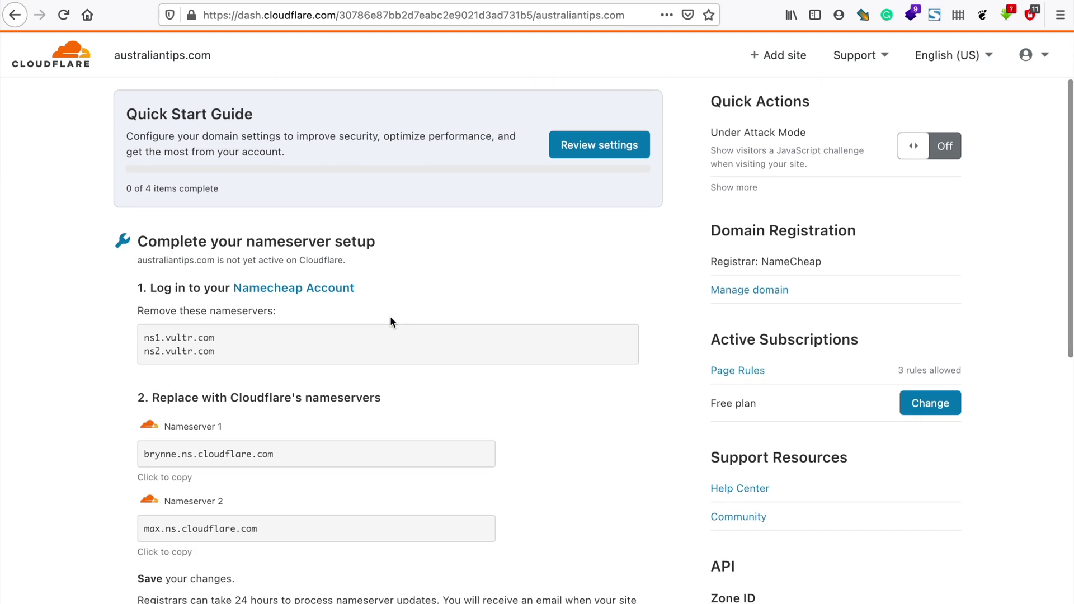
{"action": "scroll", "coordinate": [390, 322], "scroll_direction": "down", "scroll_amount": 3}
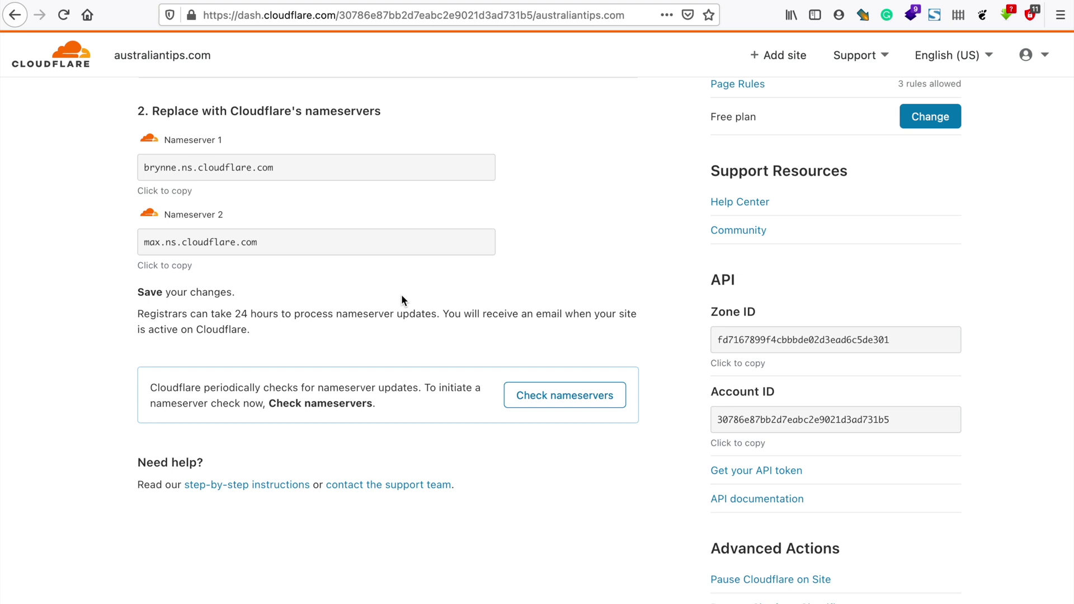
{"action": "left_click", "coordinate": [538, 401]}
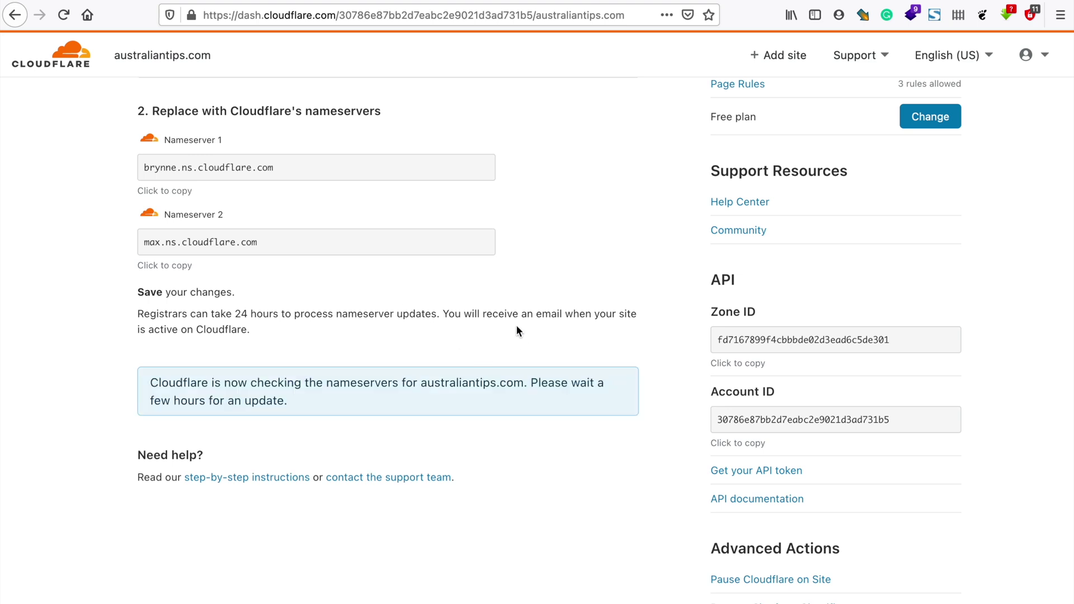
{"action": "scroll", "coordinate": [516, 330], "scroll_direction": "up", "scroll_amount": 7}
{"action": "scroll", "coordinate": [518, 331], "scroll_direction": "down", "scroll_amount": 9}
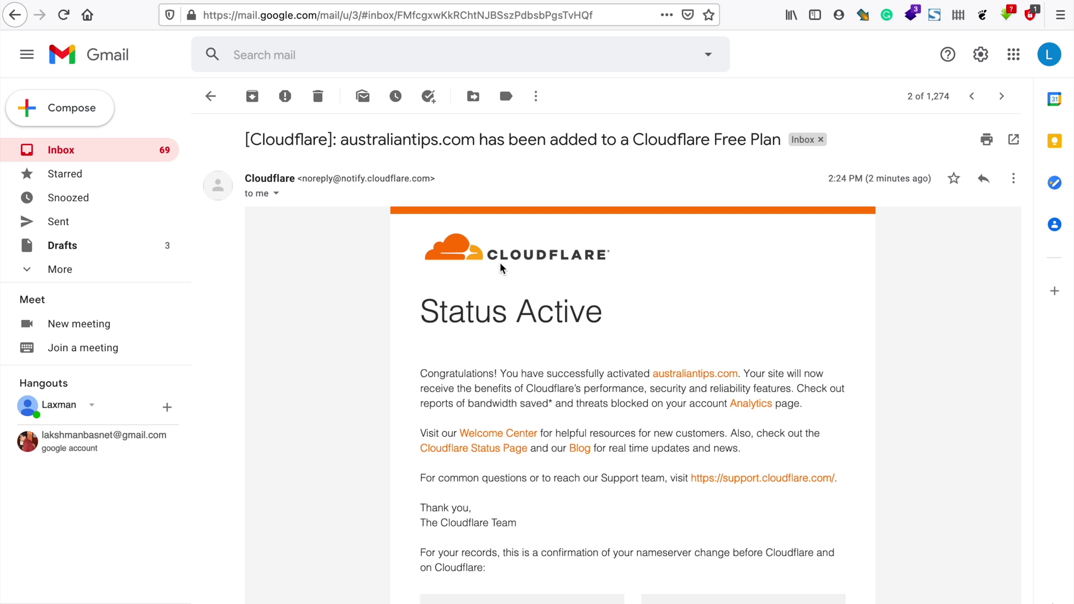
Go from the 'Status Active' email through Namecheap to the Cloudflare account dashboard
{"action": "left_click", "coordinate": [599, 1]}
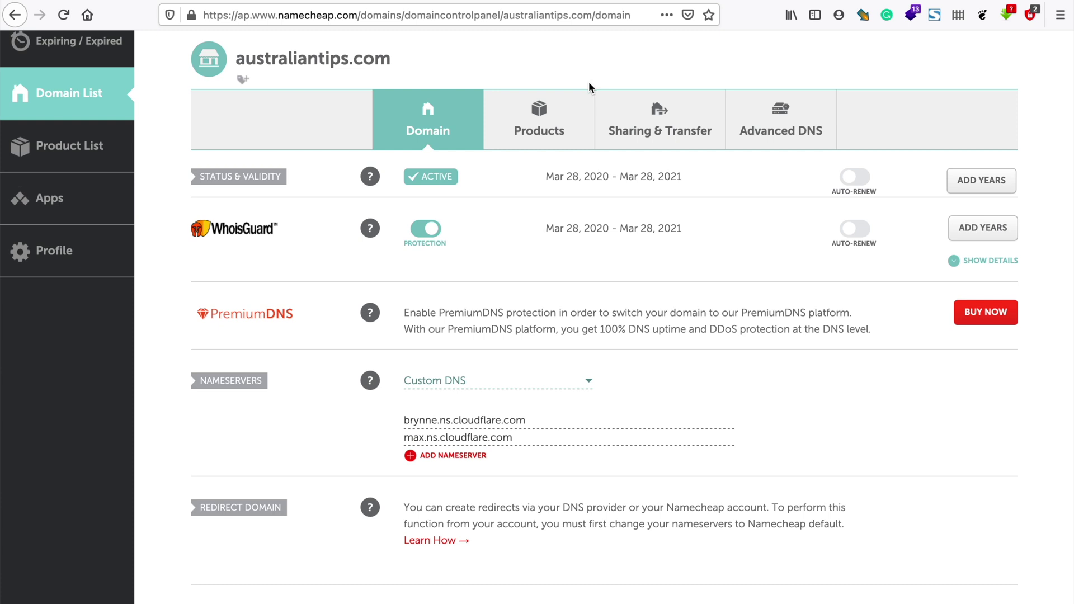
{"action": "left_click", "coordinate": [475, 6]}
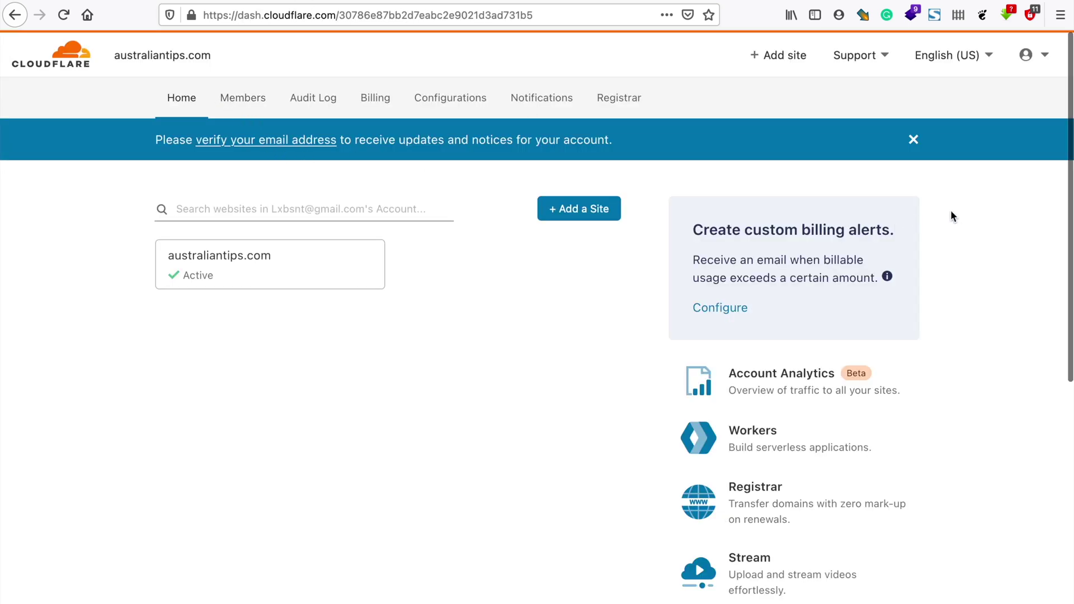
Dismiss the email-verification banner, refresh the dashboard, and open the australiantips.com overview
{"action": "left_click", "coordinate": [915, 140]}
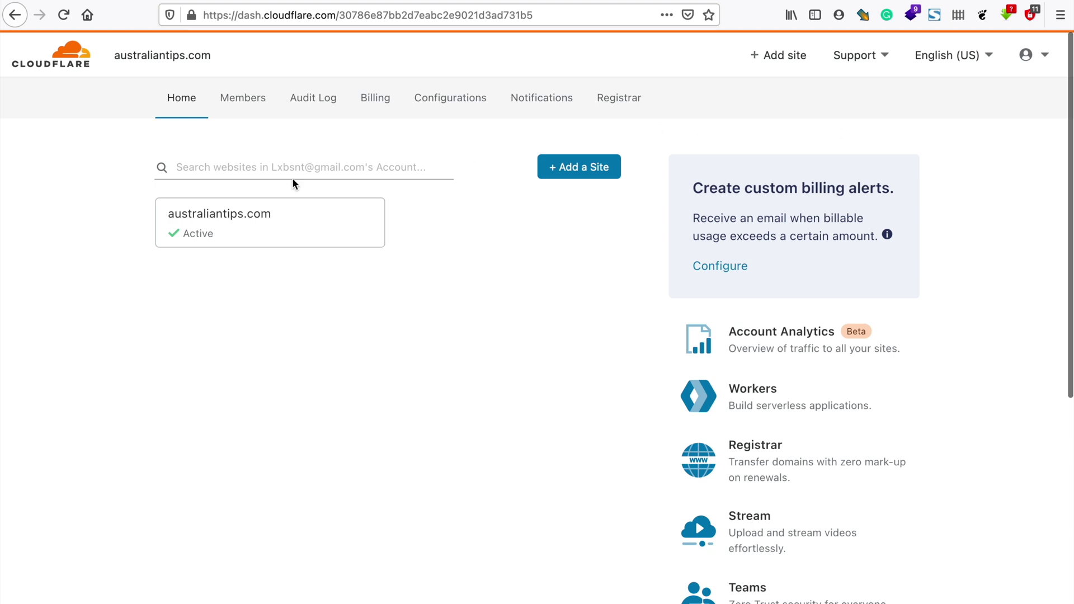
{"action": "left_click", "coordinate": [63, 15]}
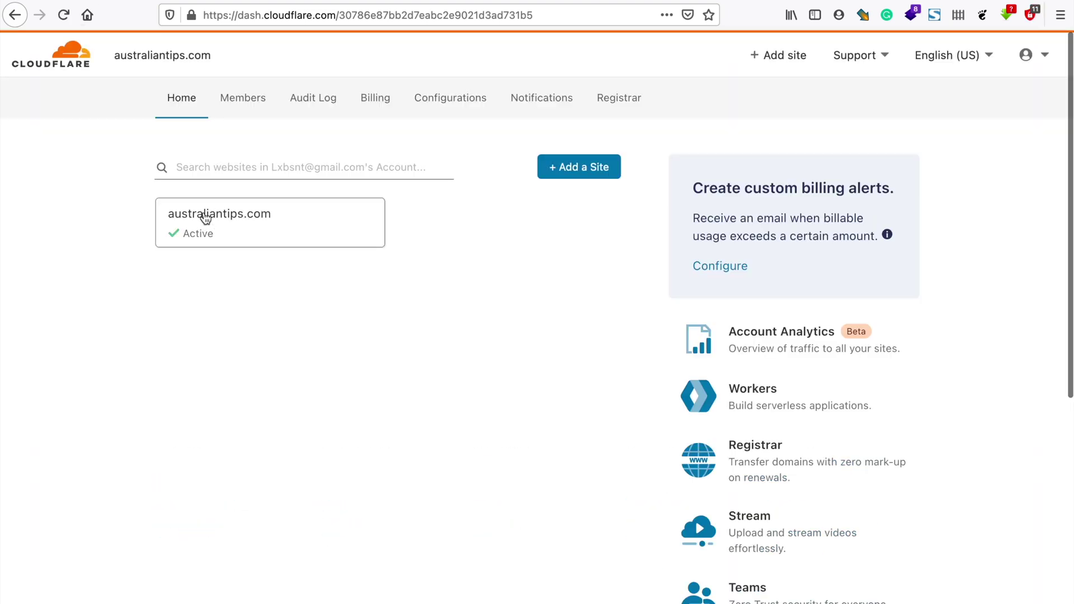
{"action": "left_click", "coordinate": [223, 231]}
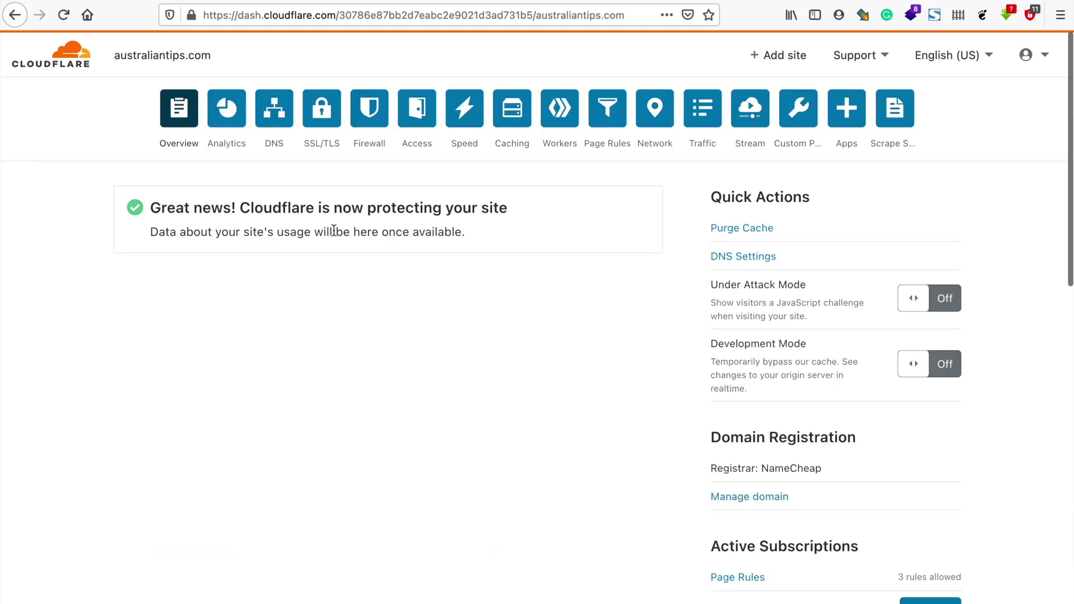